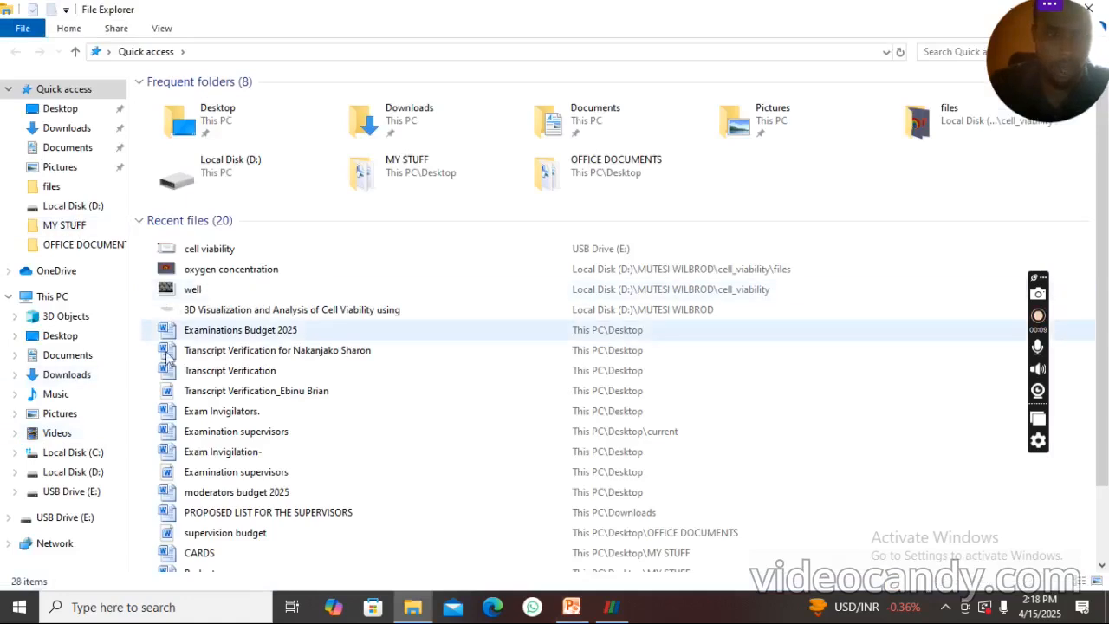
- Browse Local Disk (D:) to the cell_viability folder in the personal project folder and view the well image
{"action": "left_click", "coordinate": [76, 477]}
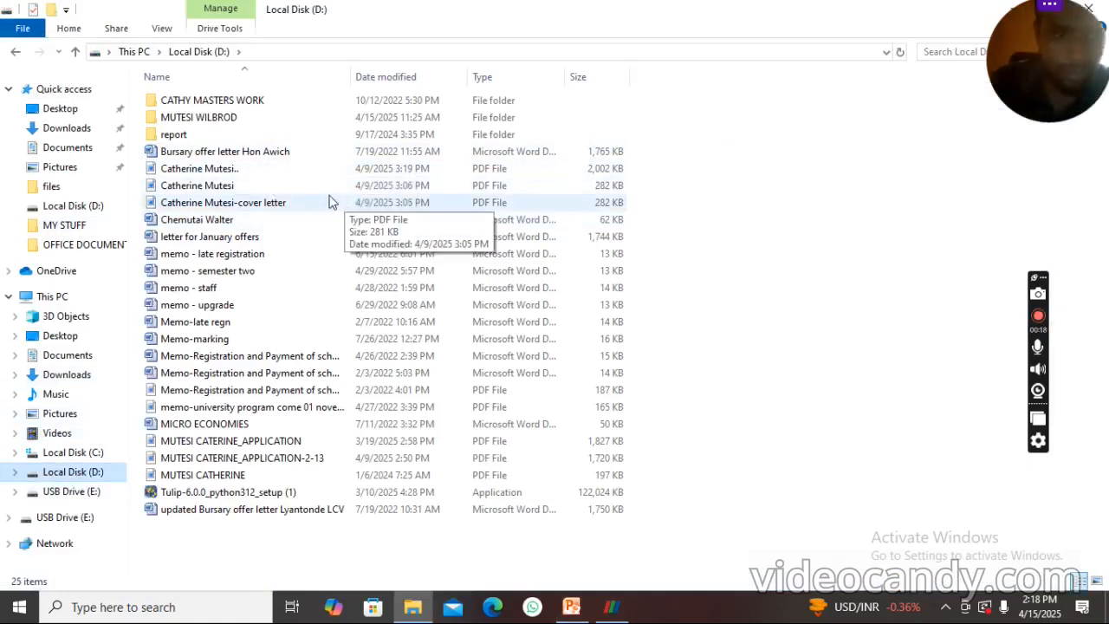
{"action": "double_click", "coordinate": [220, 118]}
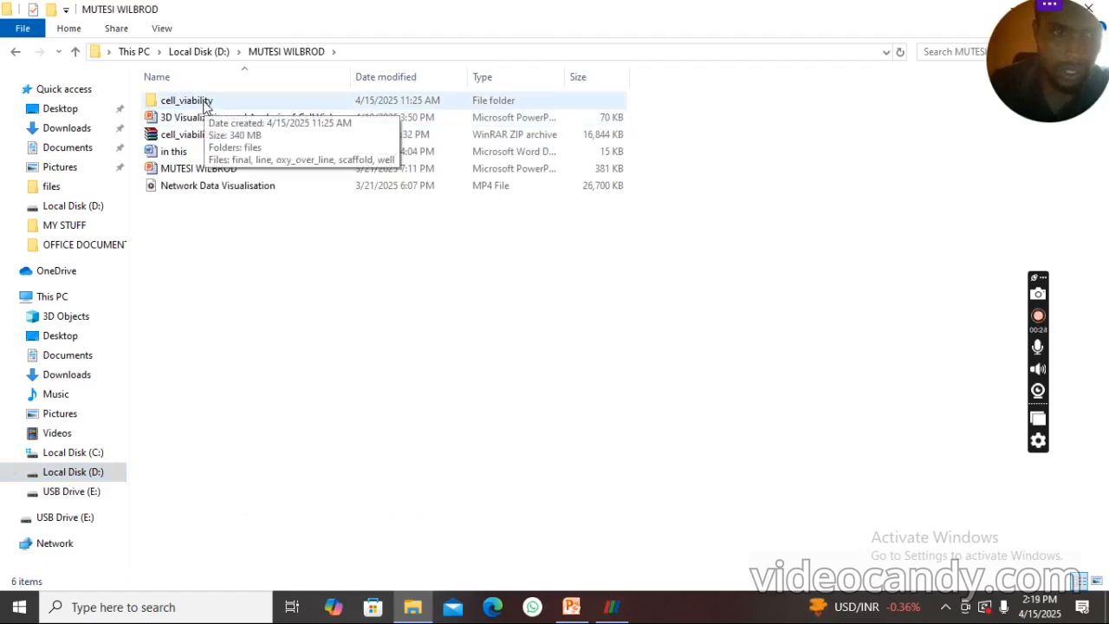
{"action": "double_click", "coordinate": [206, 103]}
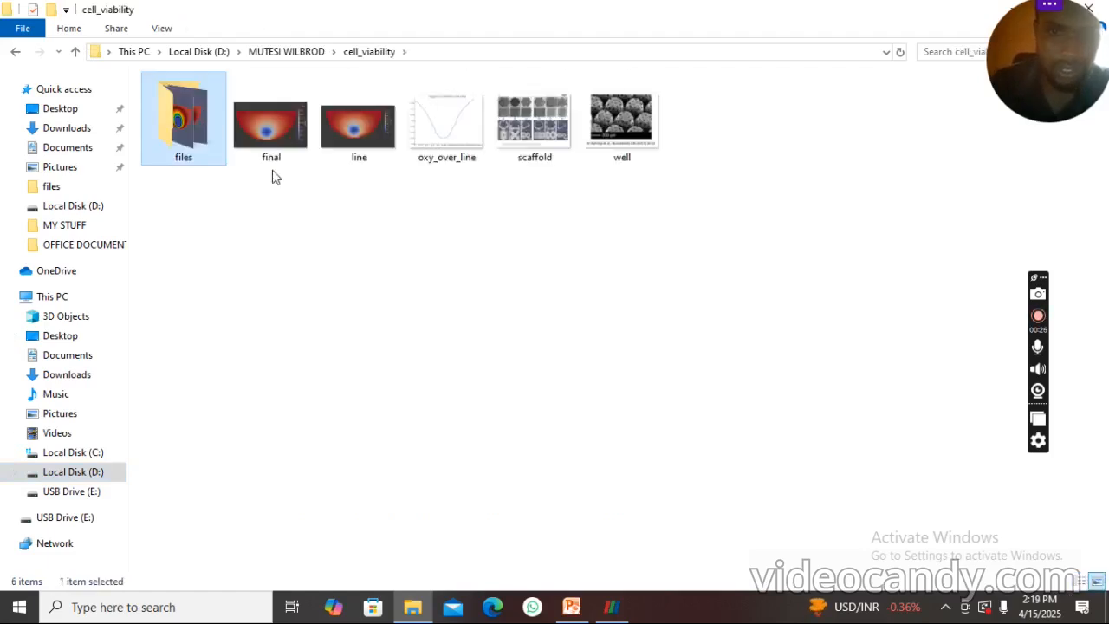
{"action": "left_click", "coordinate": [622, 130]}
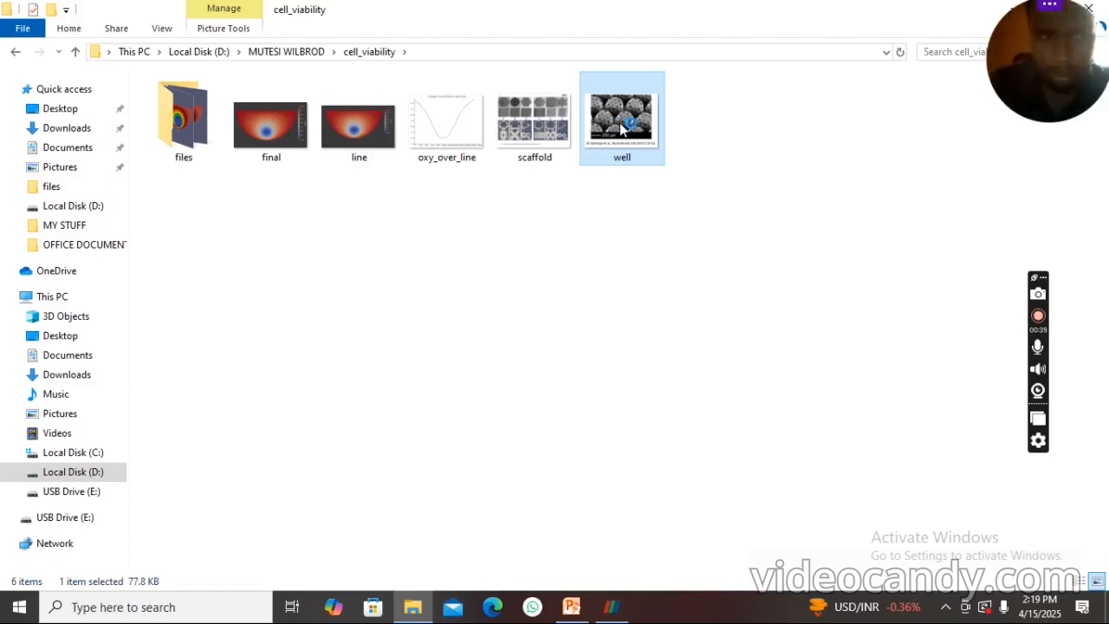
{"action": "double_click", "coordinate": [621, 129]}
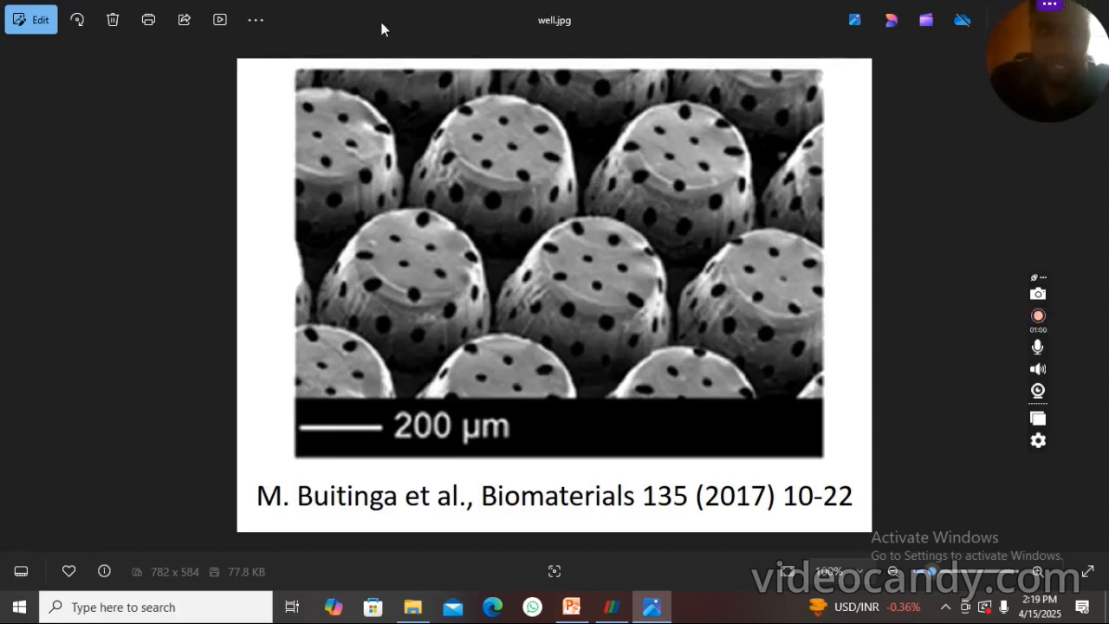
{"action": "double_click", "coordinate": [202, 160]}
{"action": "double_click", "coordinate": [434, 166]}
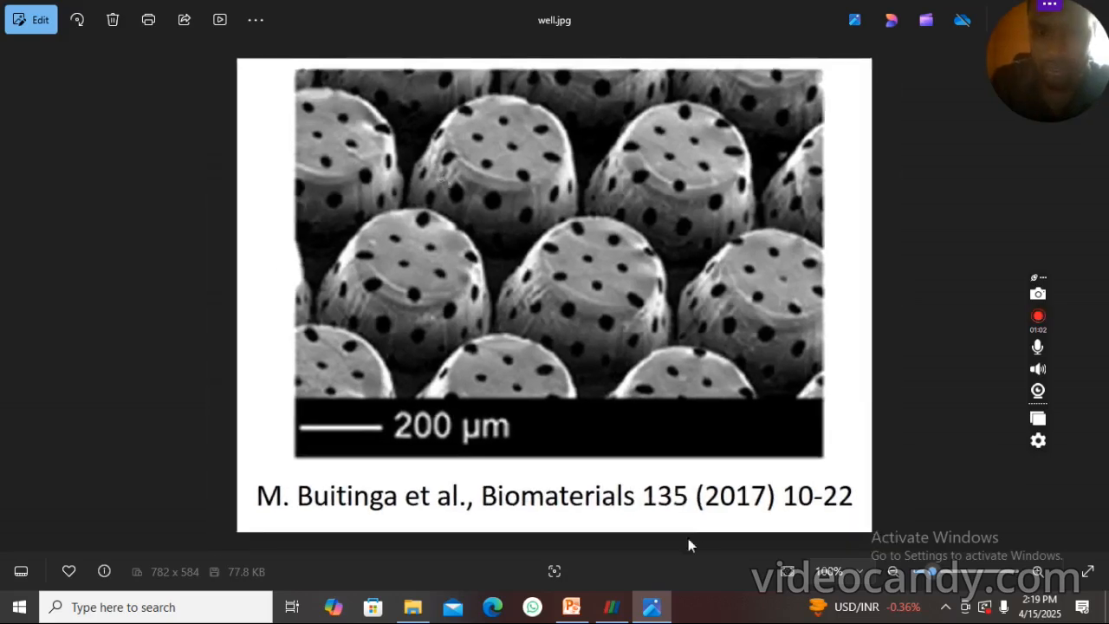
- Return to the cell_viability folder and view the image named final
{"action": "left_click", "coordinate": [413, 606]}
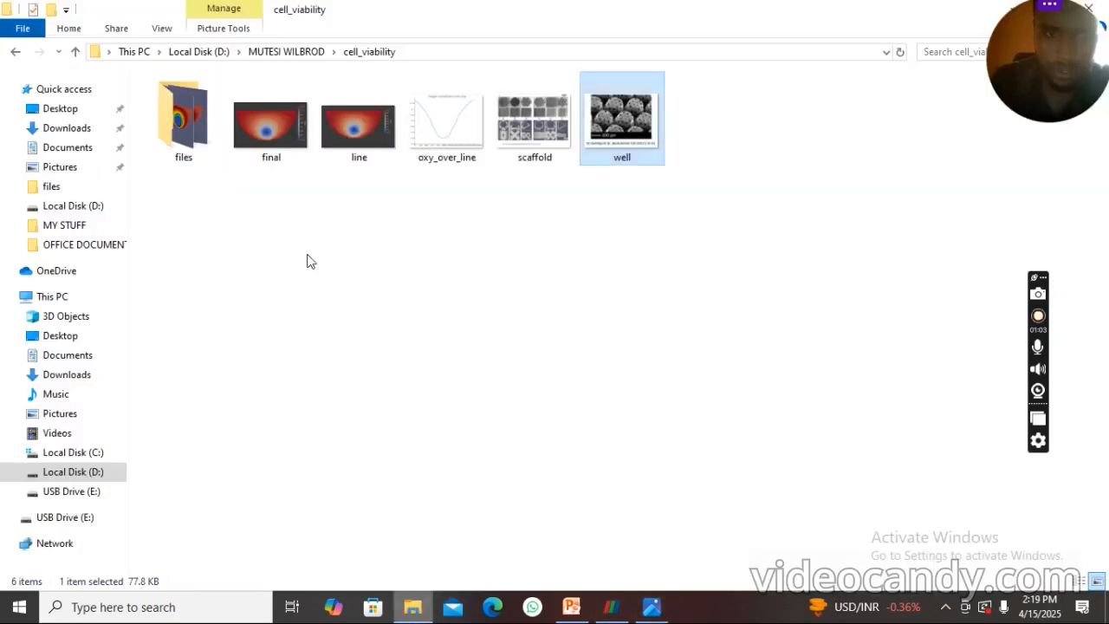
{"action": "left_click", "coordinate": [264, 126]}
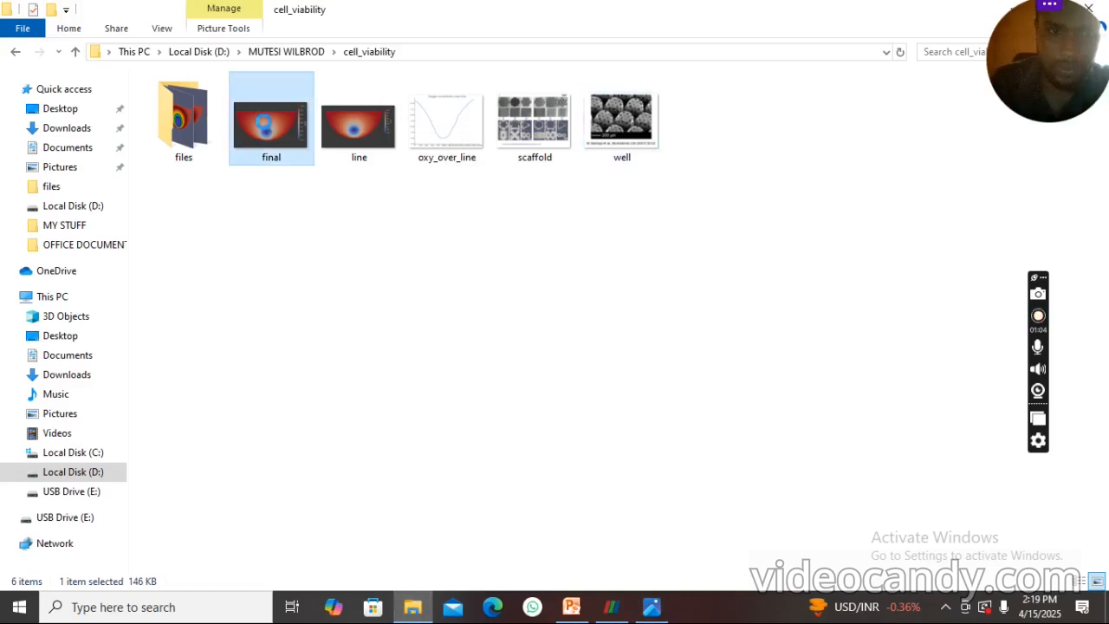
{"action": "double_click", "coordinate": [265, 128]}
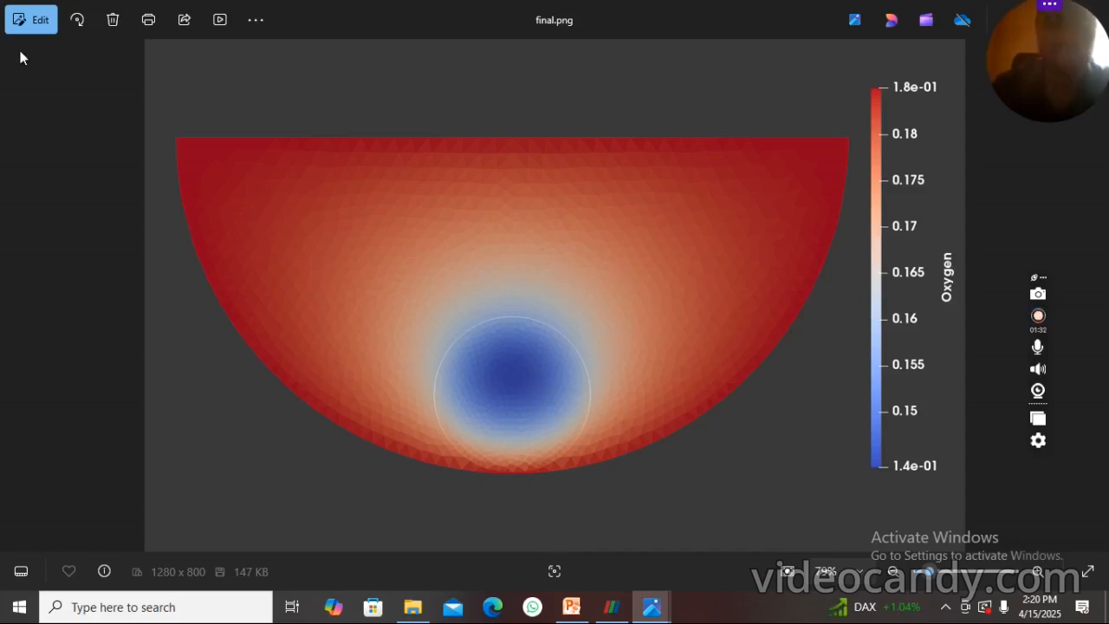
- Switch to ParaView and open Oxy-100.vtk from the Oxy-..vtk group in the cell_viability files folder
{"action": "left_click", "coordinate": [612, 611]}
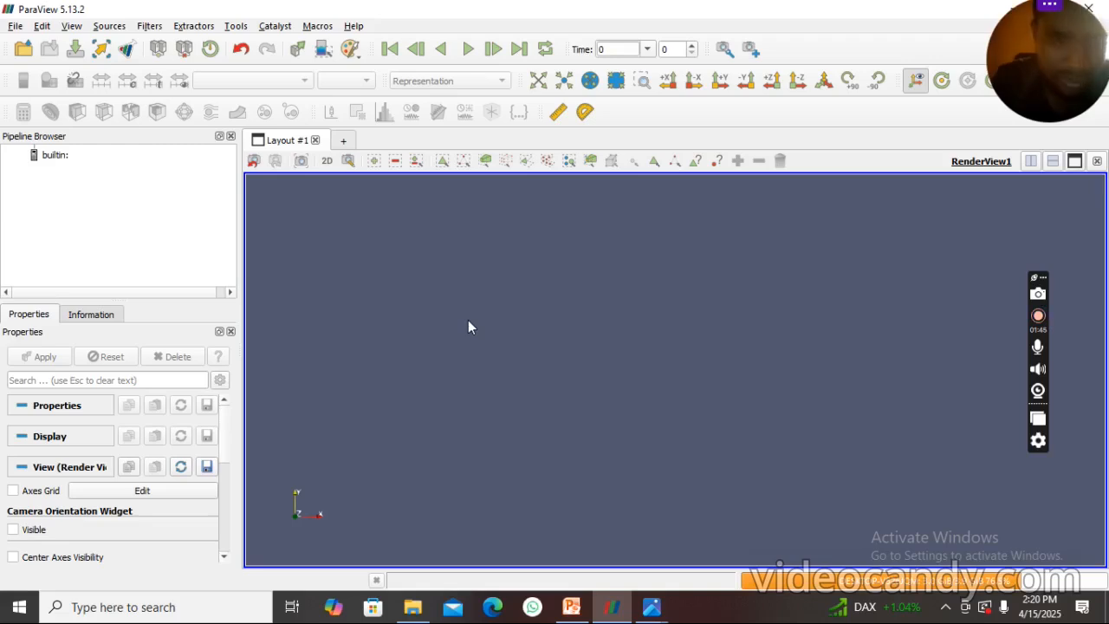
{"action": "left_click", "coordinate": [23, 51]}
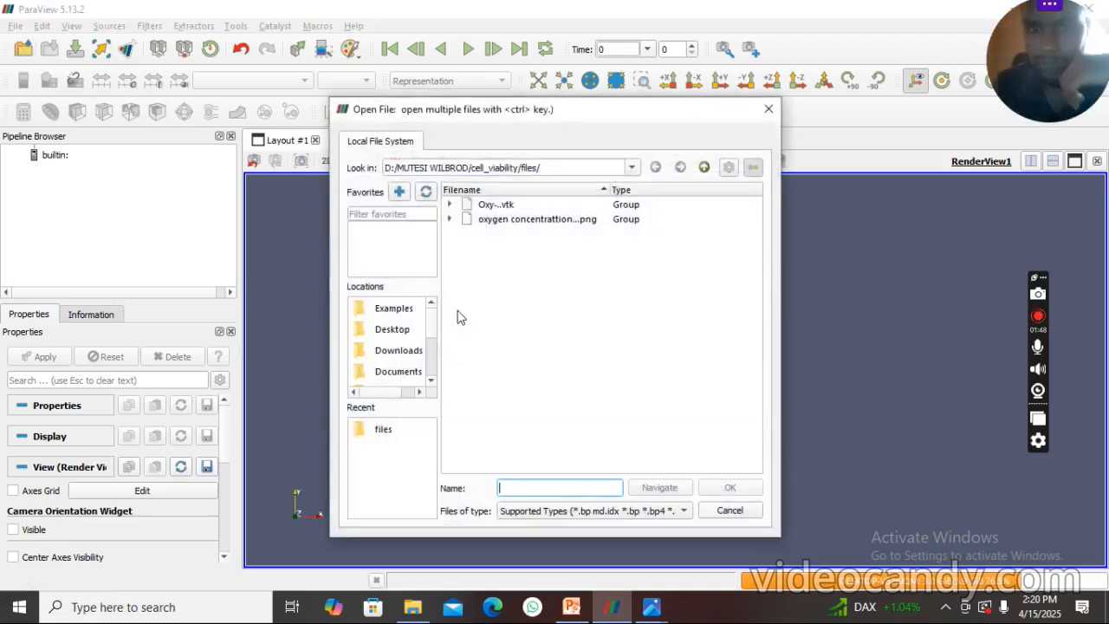
{"action": "left_click", "coordinate": [449, 206]}
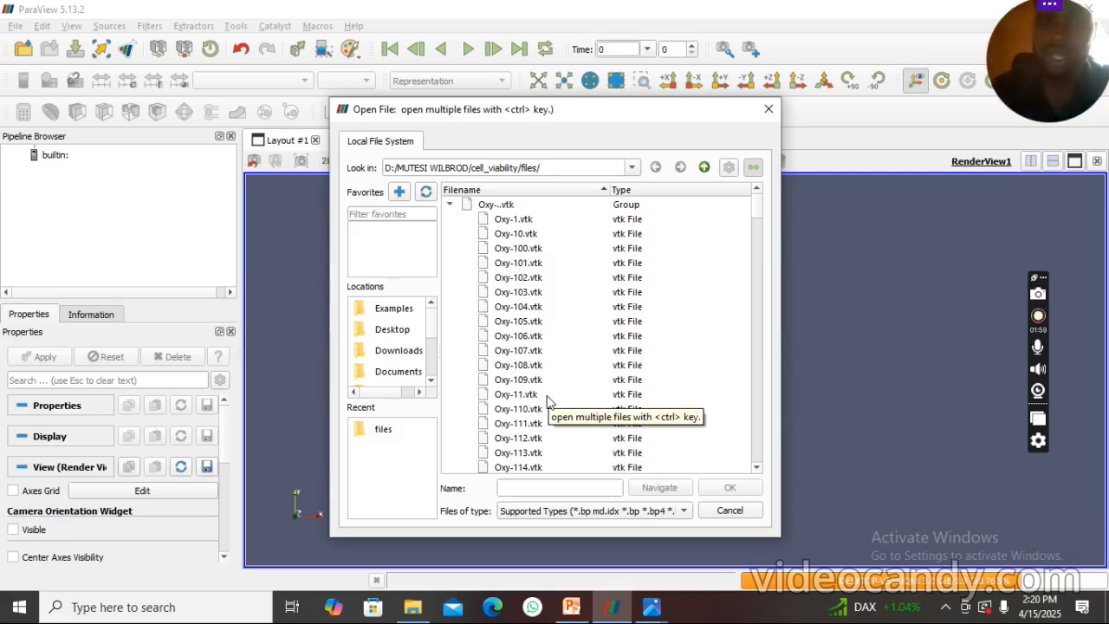
{"action": "left_click", "coordinate": [523, 249]}
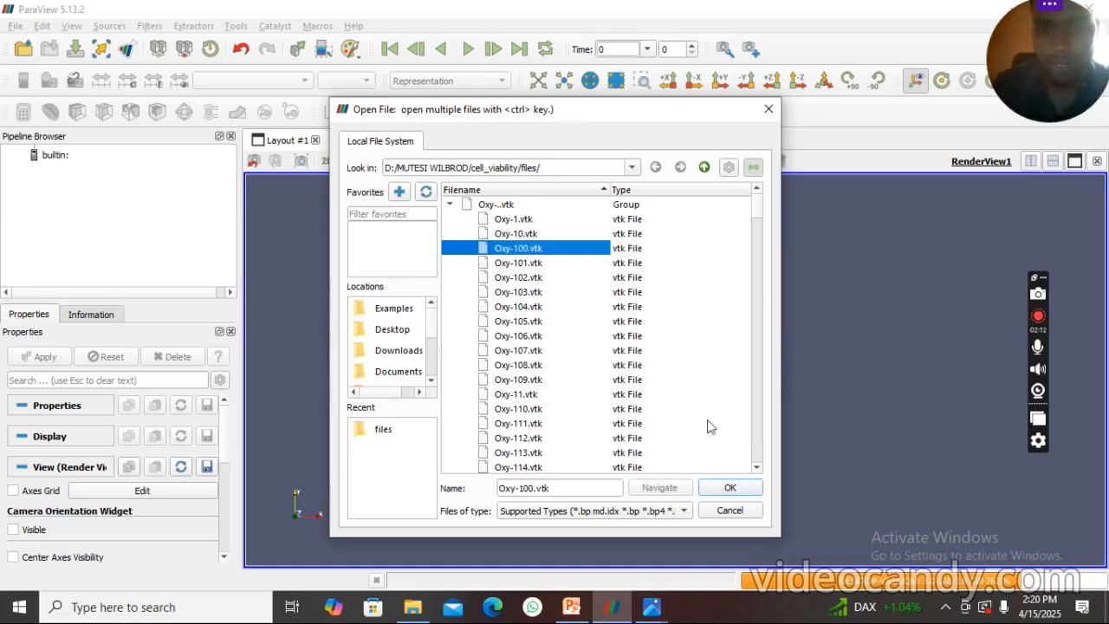
{"action": "left_click", "coordinate": [730, 489]}
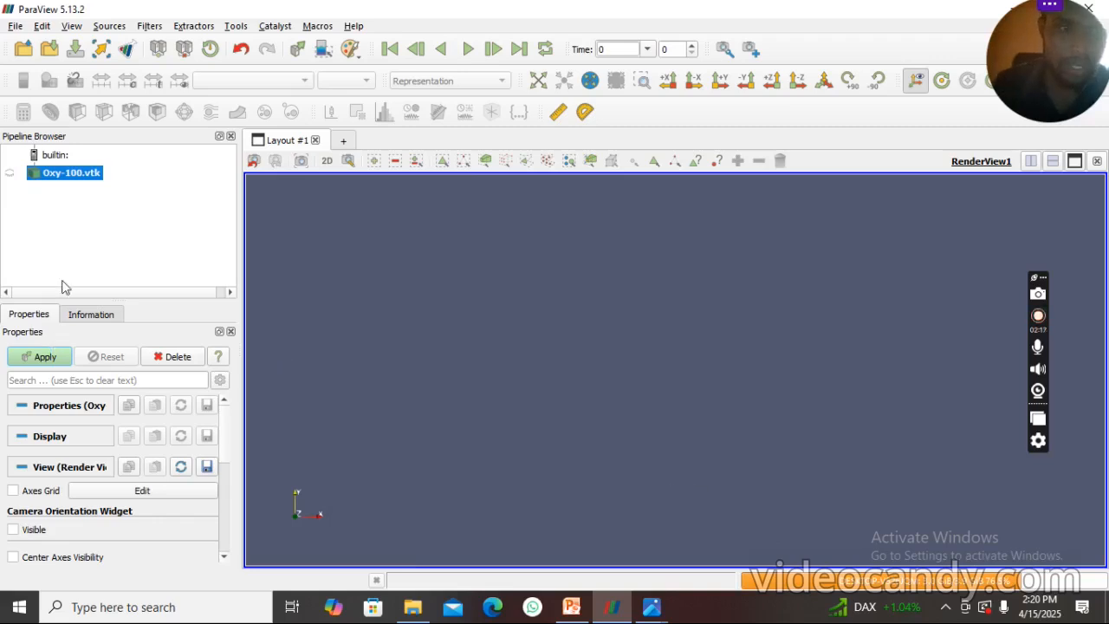
- Apply the Oxy-100.vtk reader and colour the dataset by scalaire1
{"action": "left_click", "coordinate": [32, 353]}
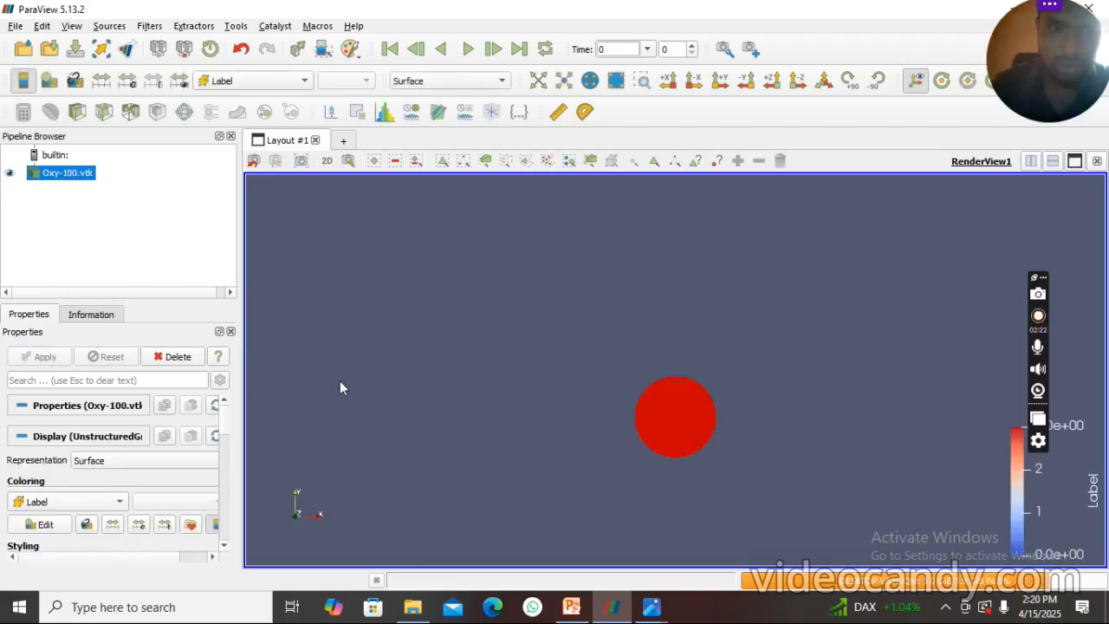
{"action": "left_click", "coordinate": [276, 82]}
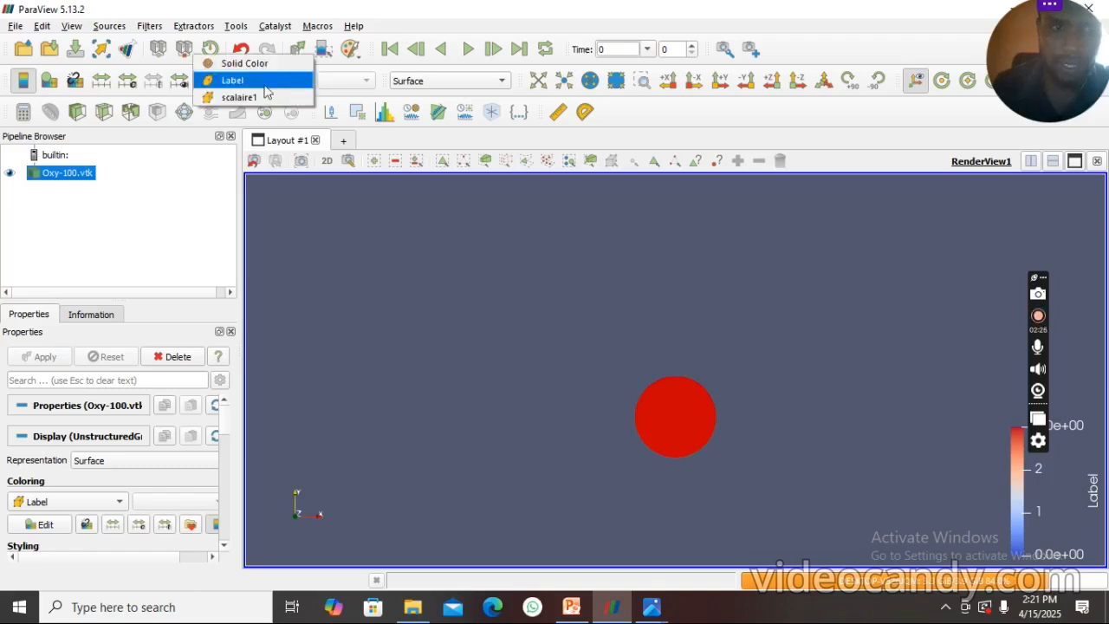
{"action": "left_click", "coordinate": [255, 95]}
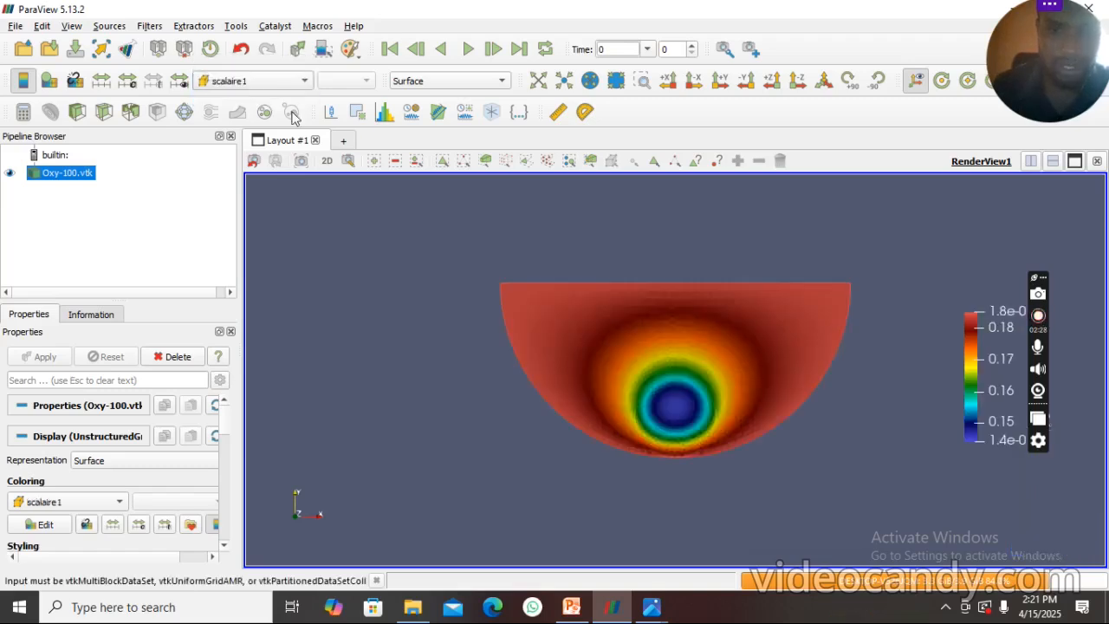
- Try the Points representation on Oxy-100.vtk and restore Surface, keeping the scalaire1 colouring
{"action": "left_click", "coordinate": [439, 83]}
{"action": "left_click", "coordinate": [431, 79]}
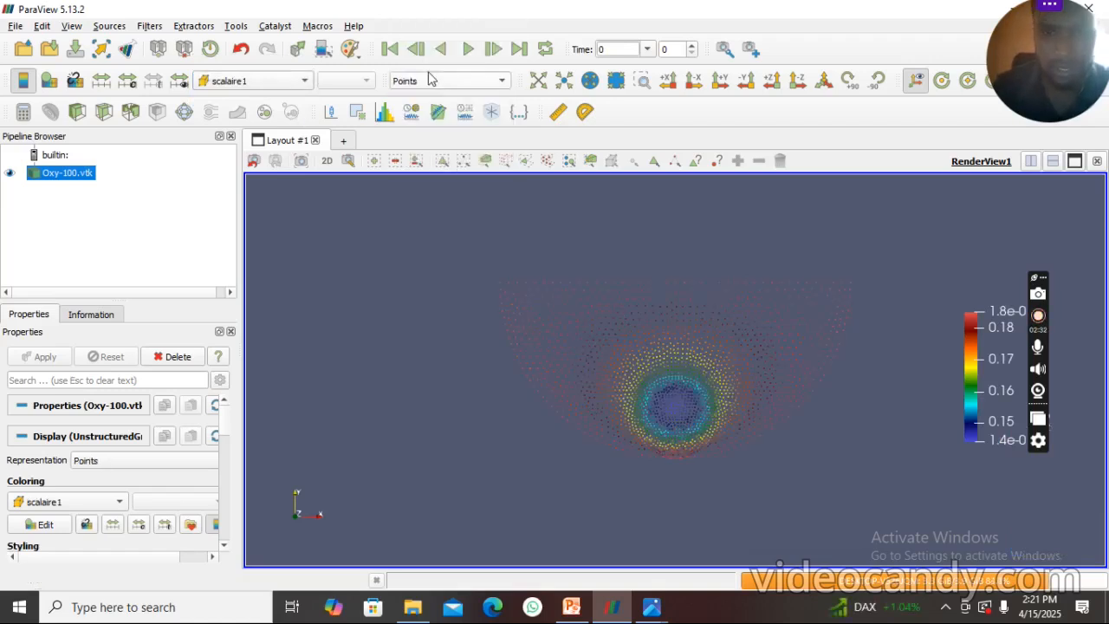
{"action": "left_click", "coordinate": [427, 81]}
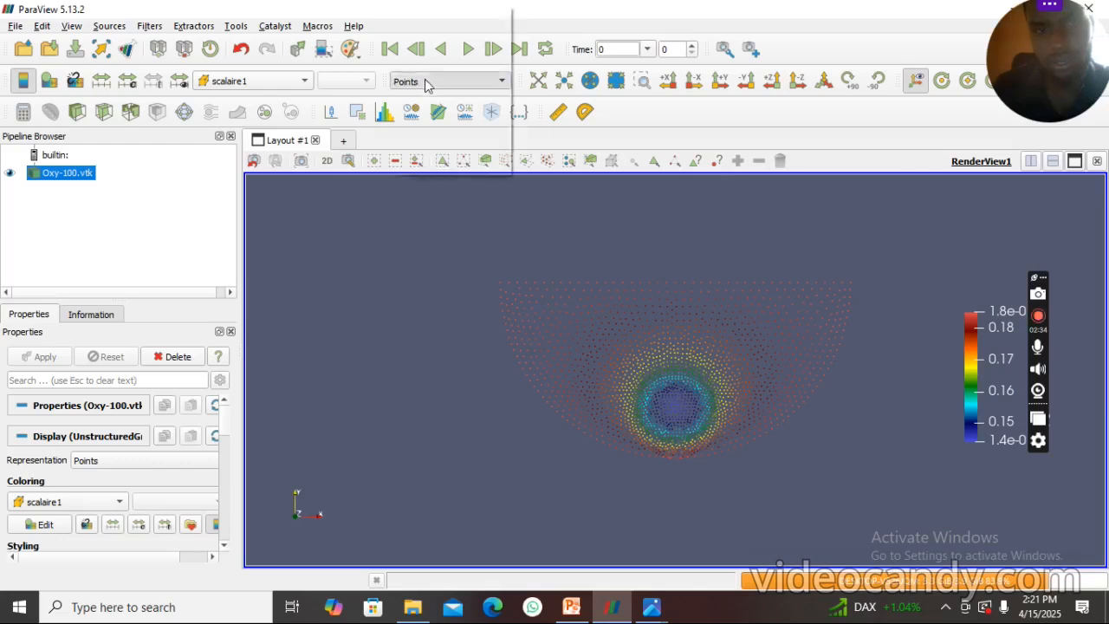
{"action": "left_click", "coordinate": [421, 86]}
{"action": "left_click", "coordinate": [287, 83]}
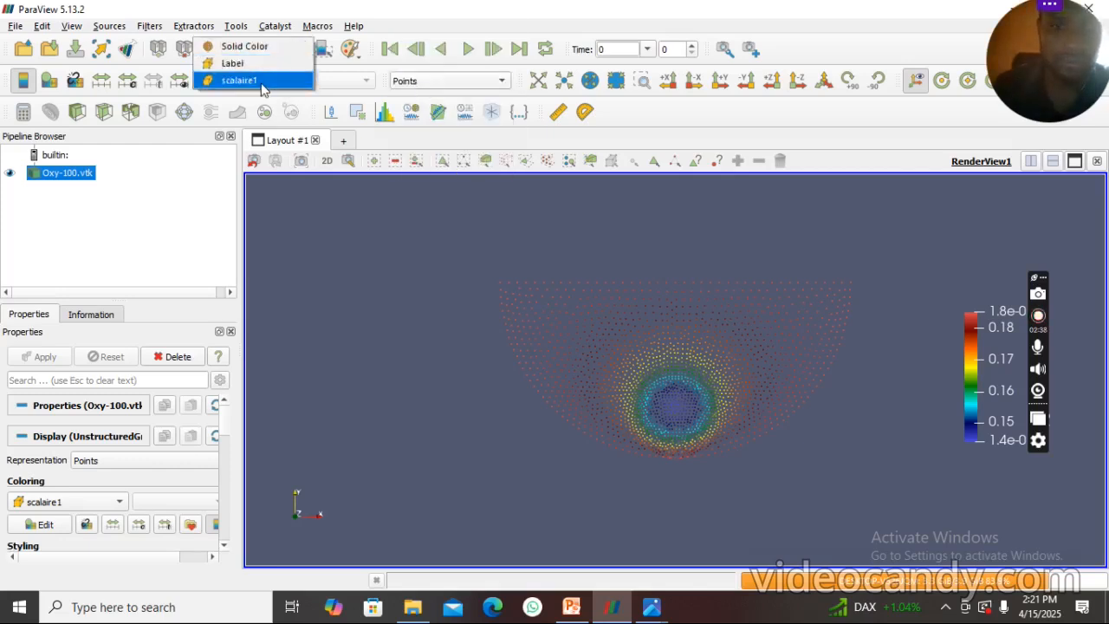
{"action": "left_click", "coordinate": [261, 80]}
{"action": "left_click", "coordinate": [474, 80]}
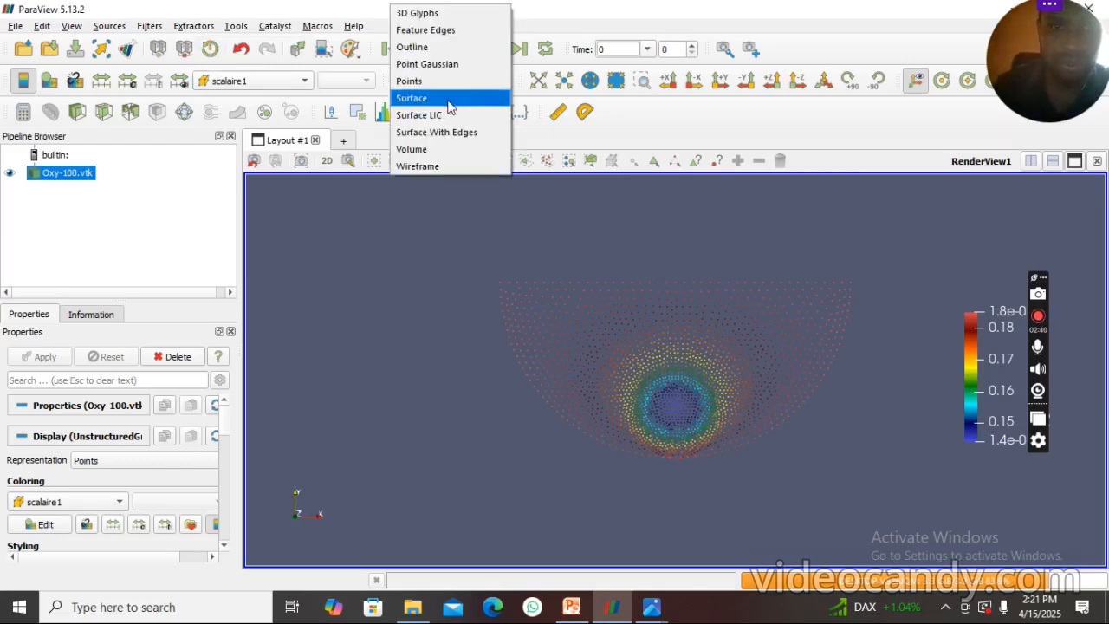
{"action": "left_click", "coordinate": [411, 98]}
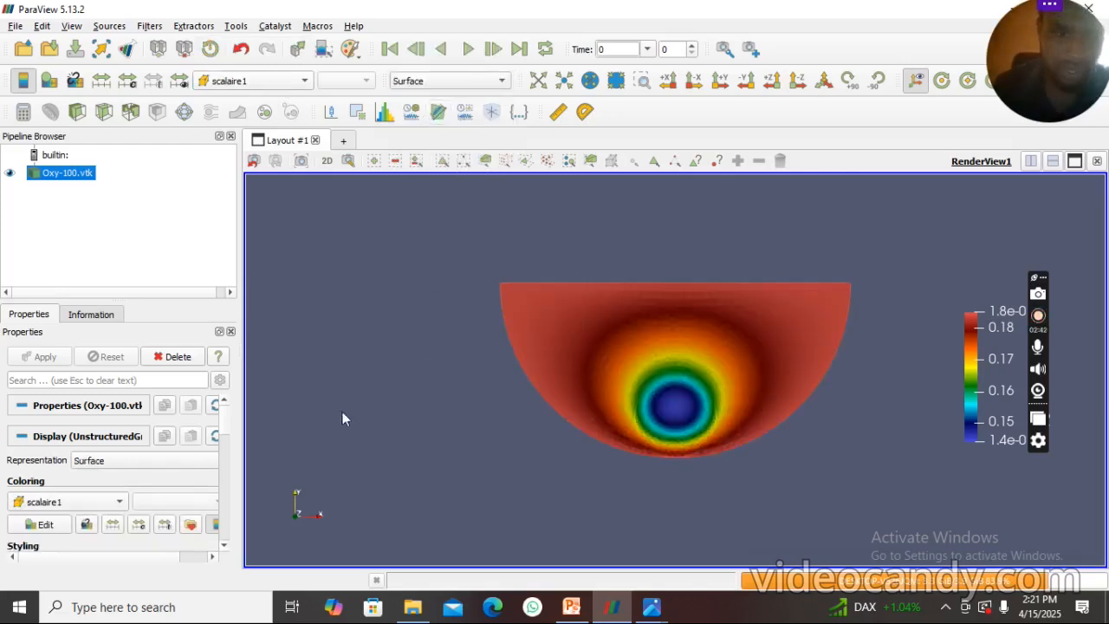
- Apply the Fast colour map preset to the scalaire1 colouring
{"action": "left_click", "coordinate": [191, 525]}
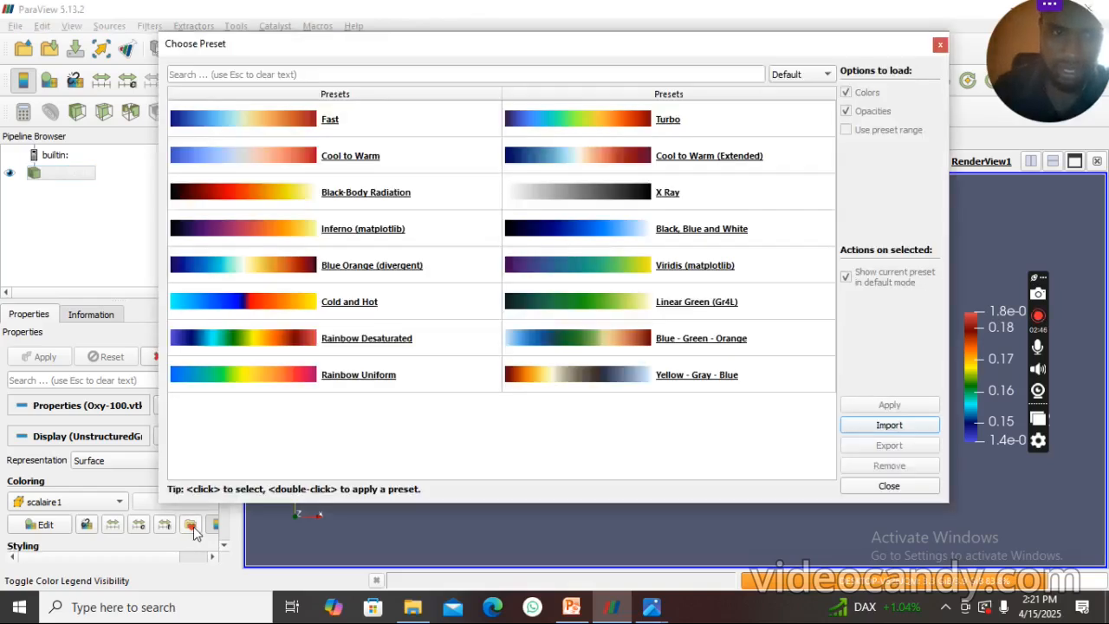
{"action": "left_click", "coordinate": [282, 120]}
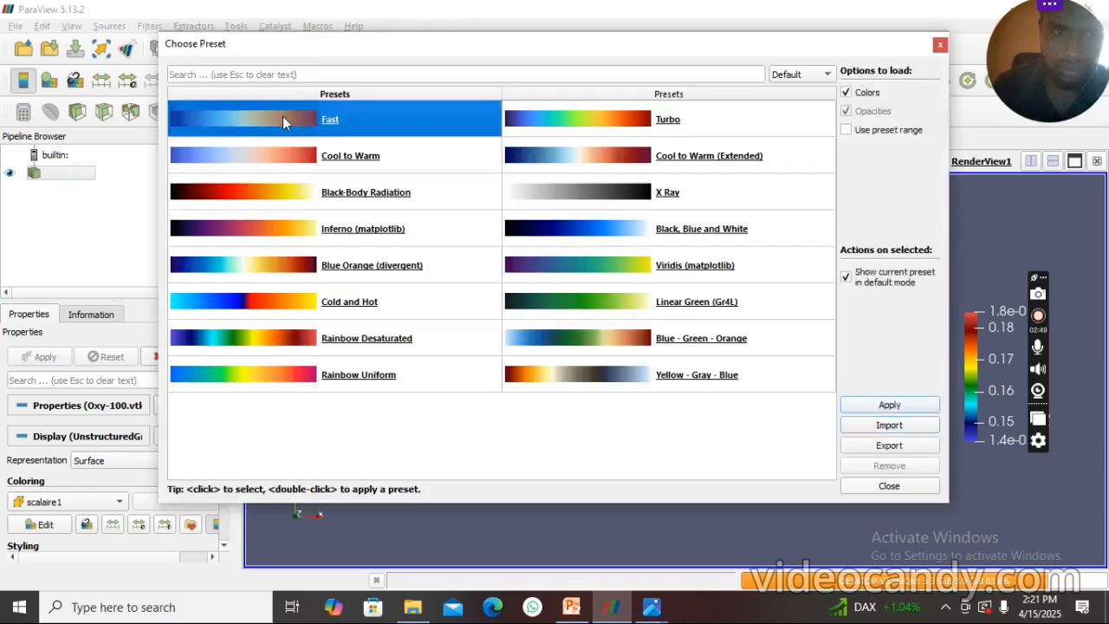
{"action": "left_click", "coordinate": [903, 407]}
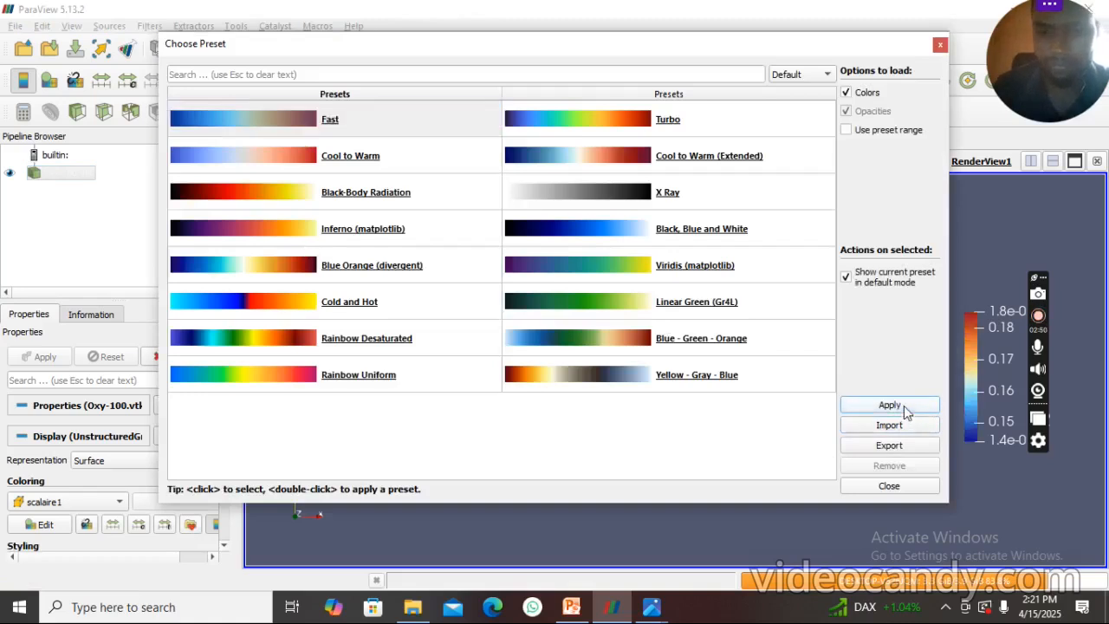
{"action": "left_click", "coordinate": [940, 45]}
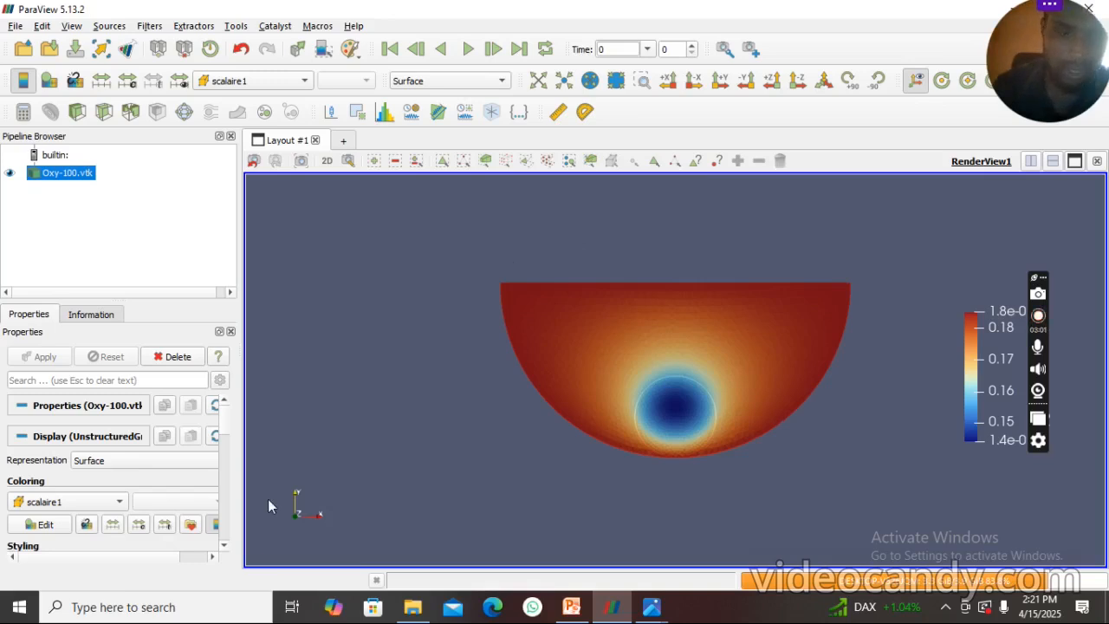
- Move the Oxygen concentration colour legend inward toward the model, clear of the view's edge
{"action": "left_click", "coordinate": [212, 556]}
{"action": "left_click", "coordinate": [212, 556]}
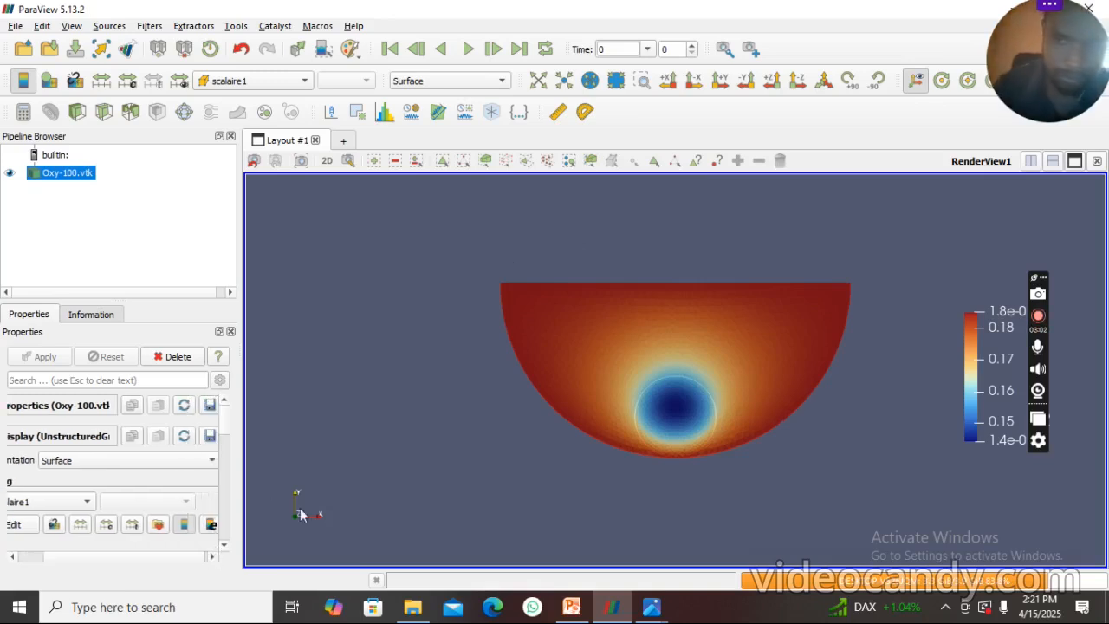
{"action": "left_click_drag", "start_coordinate": [993, 353], "coordinate": [958, 362]}
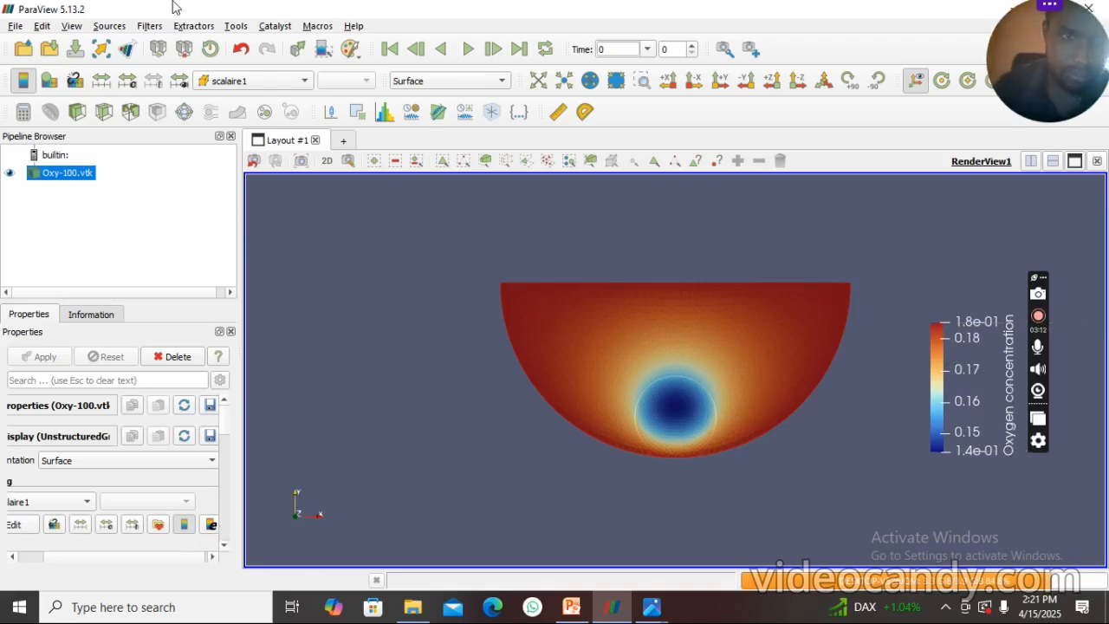
- Add an Extract Edges filter to Oxy-100.vtk
{"action": "left_click", "coordinate": [149, 27]}
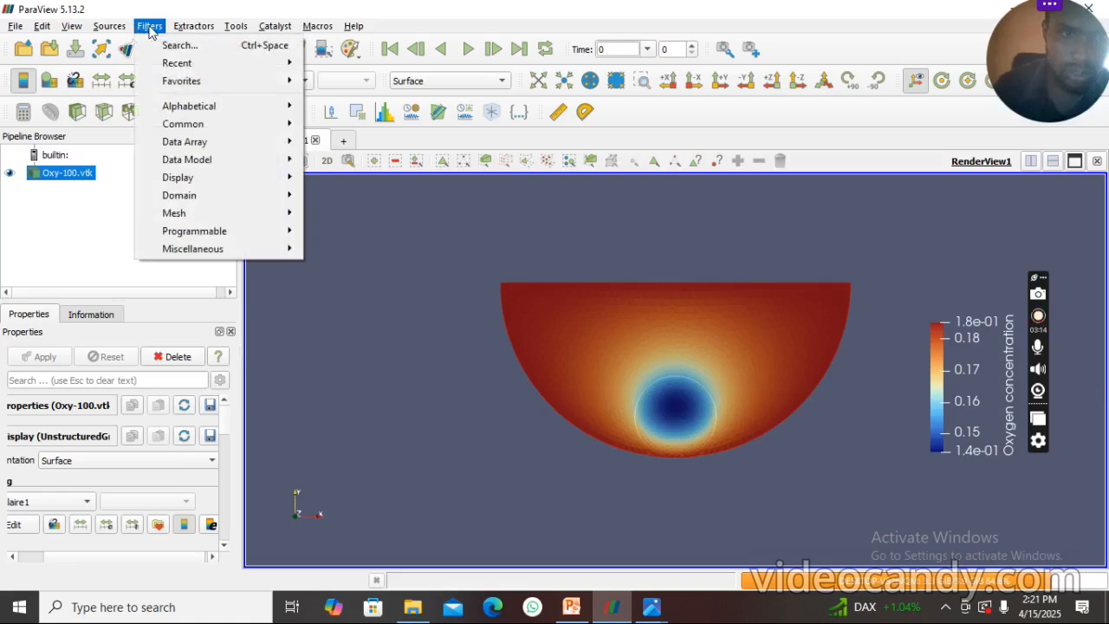
{"action": "mouse_move", "coordinate": [235, 252]}
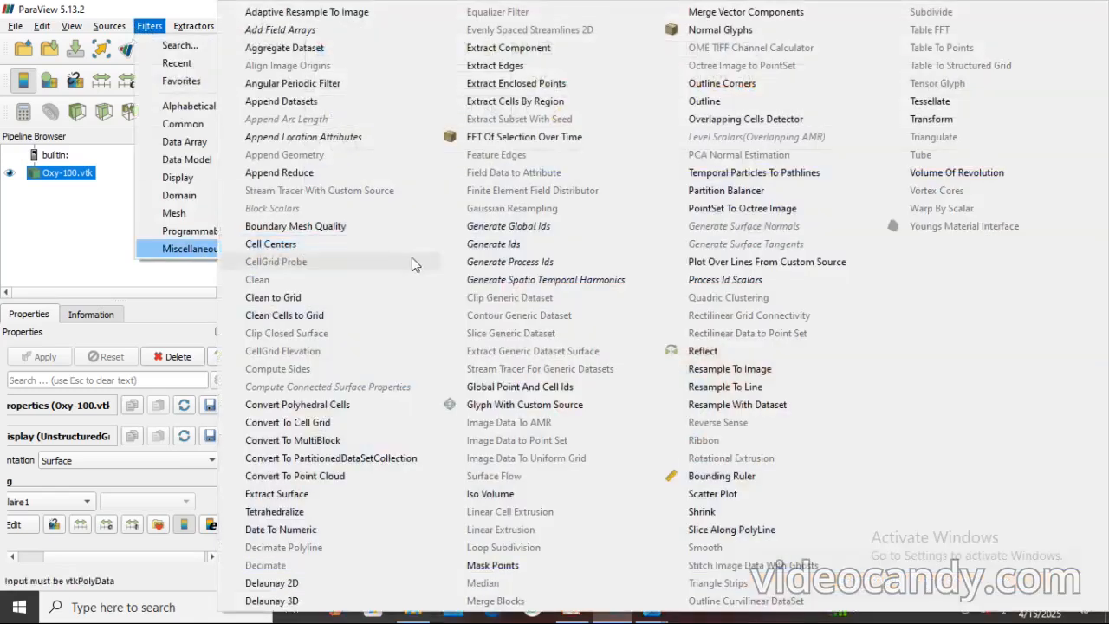
{"action": "left_click", "coordinate": [507, 69]}
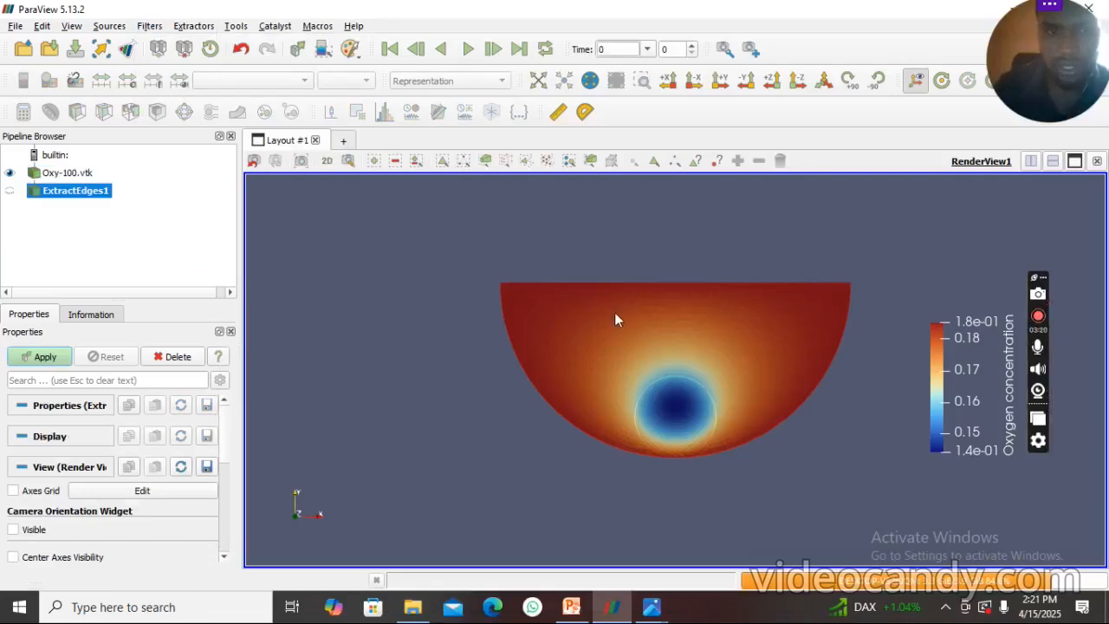
{"action": "left_click", "coordinate": [9, 192]}
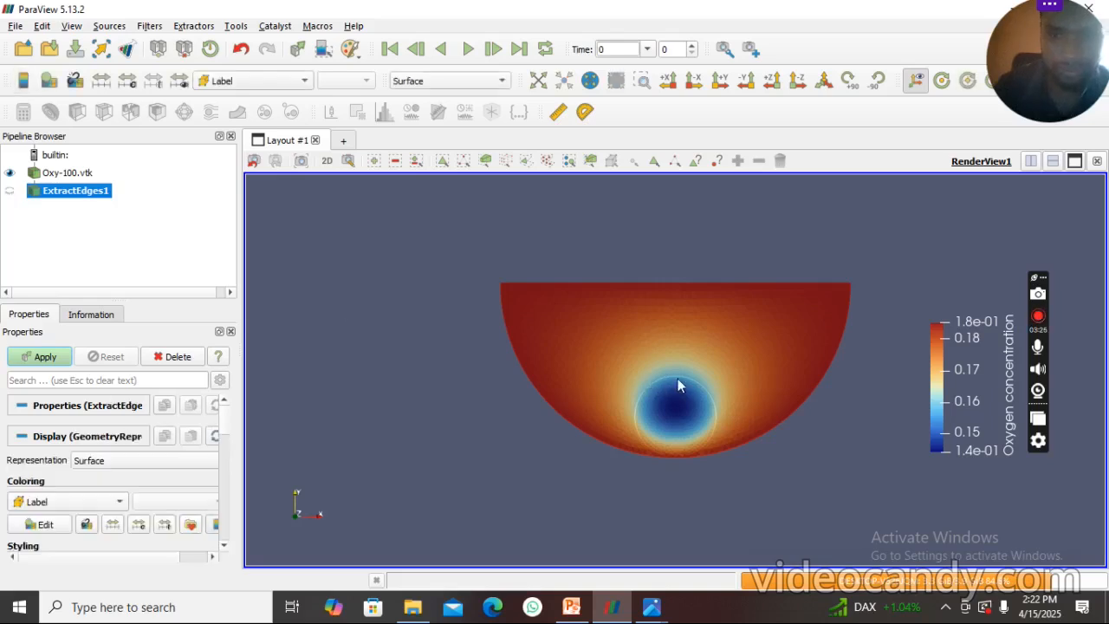
{"action": "left_click_drag", "start_coordinate": [678, 385], "coordinate": [610, 367]}
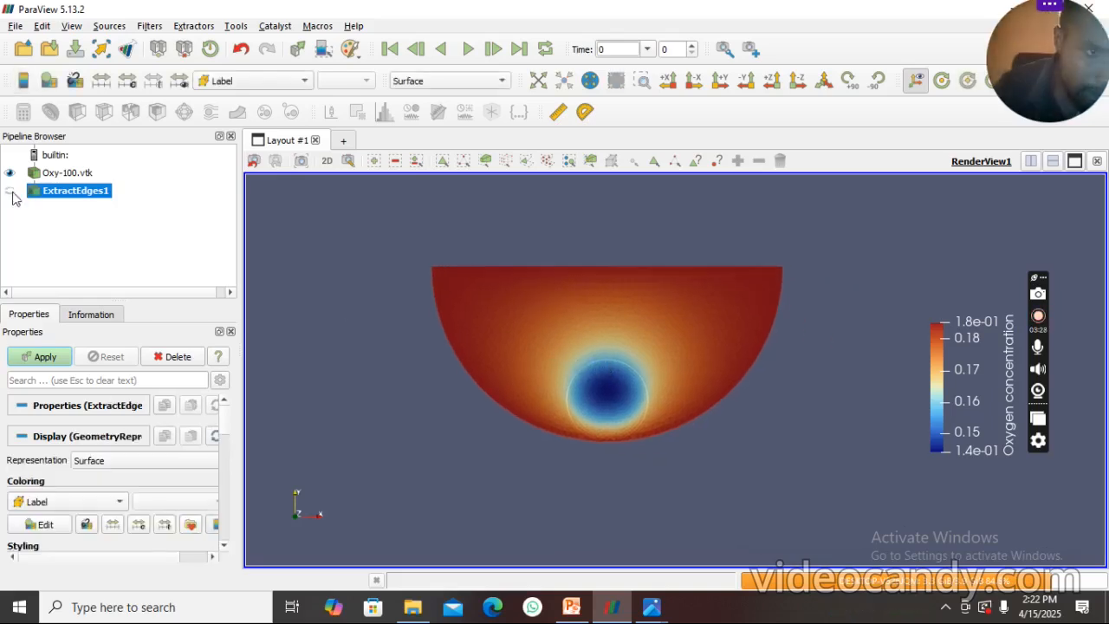
- Apply the Extract Edges filter and colour the extracted edges by scalaire1
{"action": "left_click", "coordinate": [43, 357]}
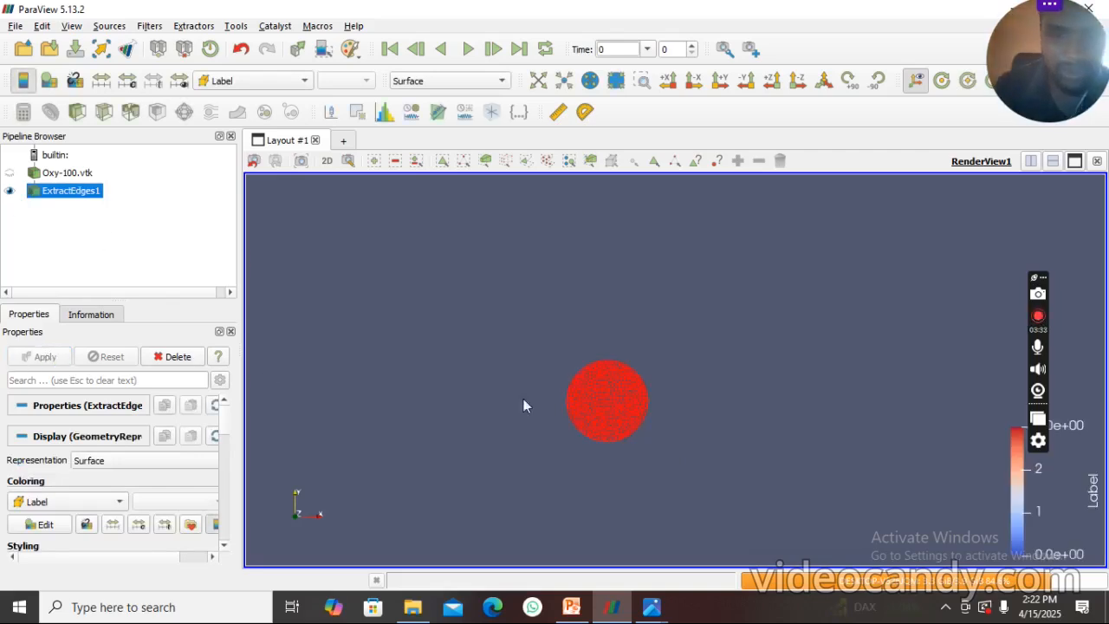
{"action": "left_click", "coordinate": [297, 82]}
{"action": "left_click", "coordinate": [287, 97]}
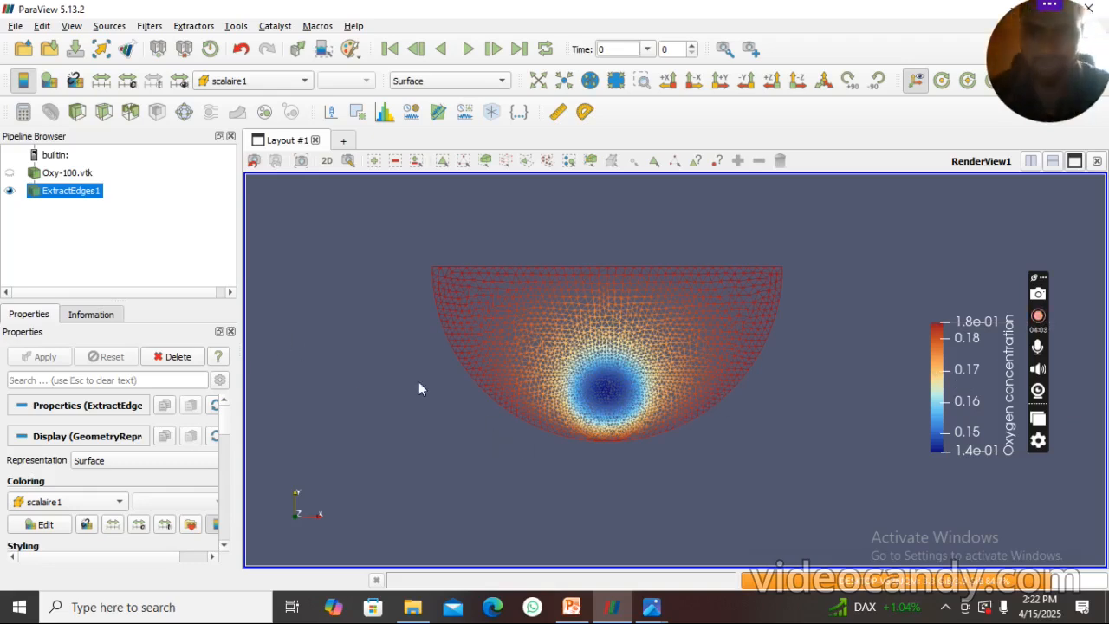
- Delete the Extract Edges filter and the Oxy-100.vtk source from the pipeline
{"action": "right_click", "coordinate": [53, 193]}
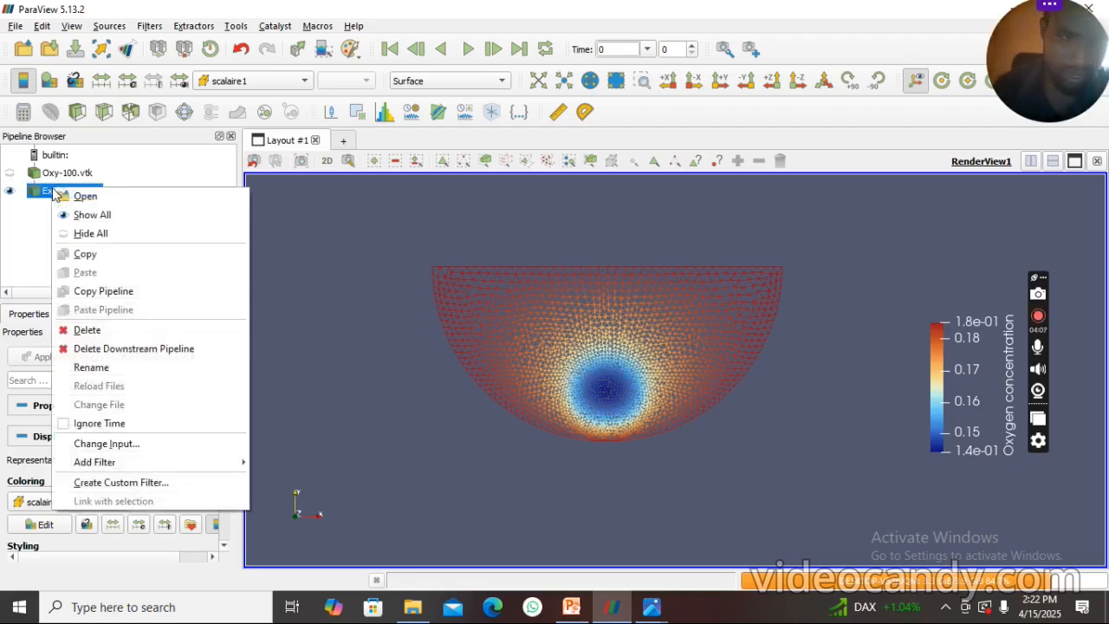
{"action": "left_click", "coordinate": [87, 331]}
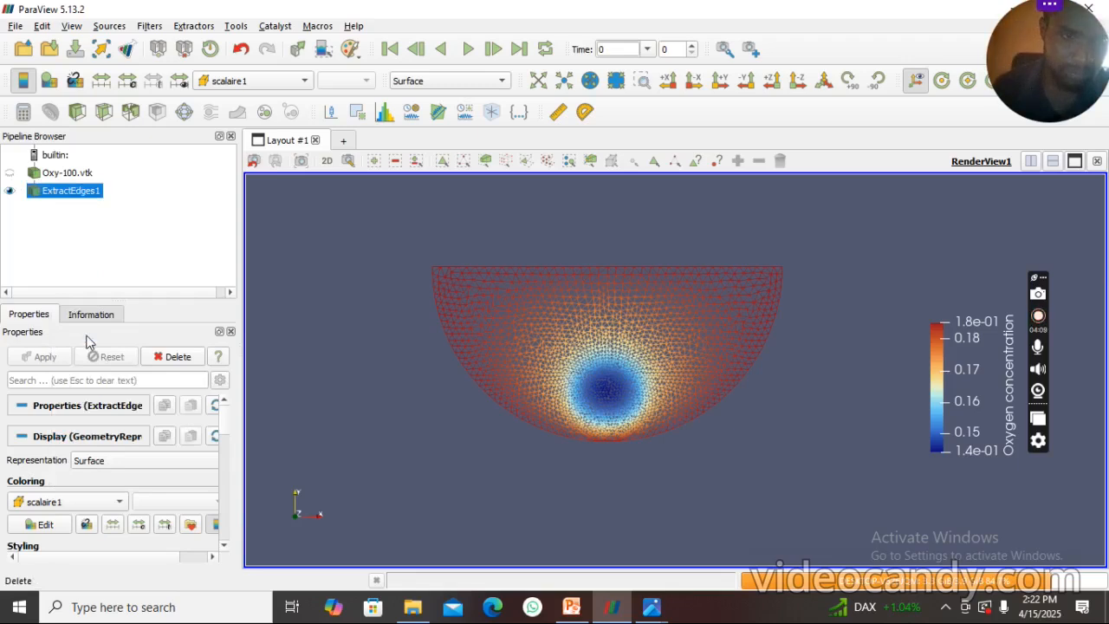
{"action": "right_click", "coordinate": [43, 178]}
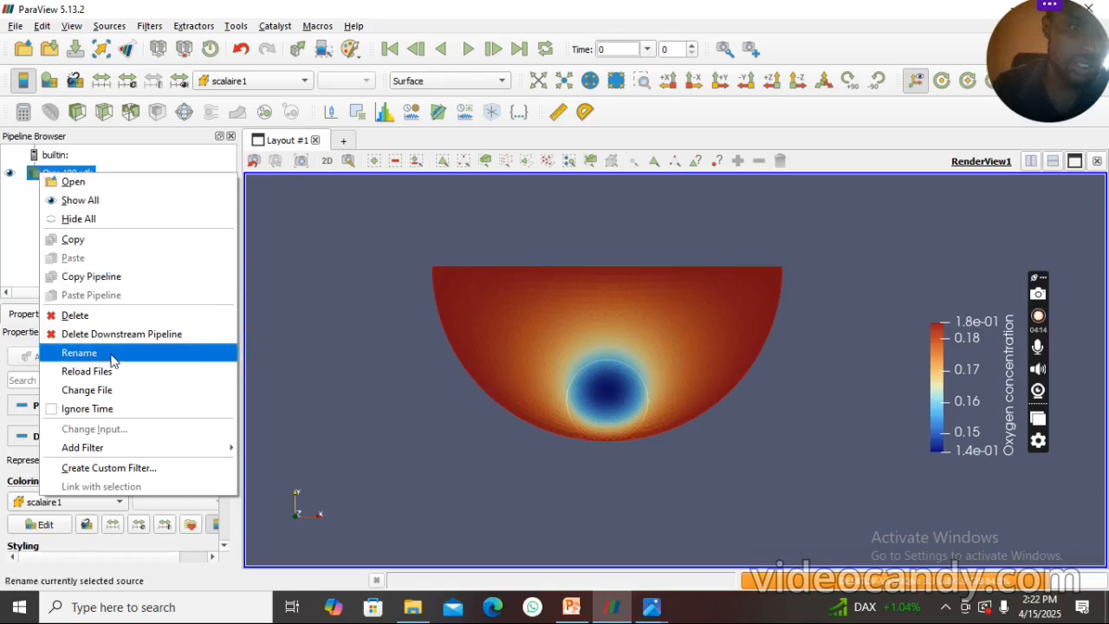
{"action": "left_click", "coordinate": [77, 315]}
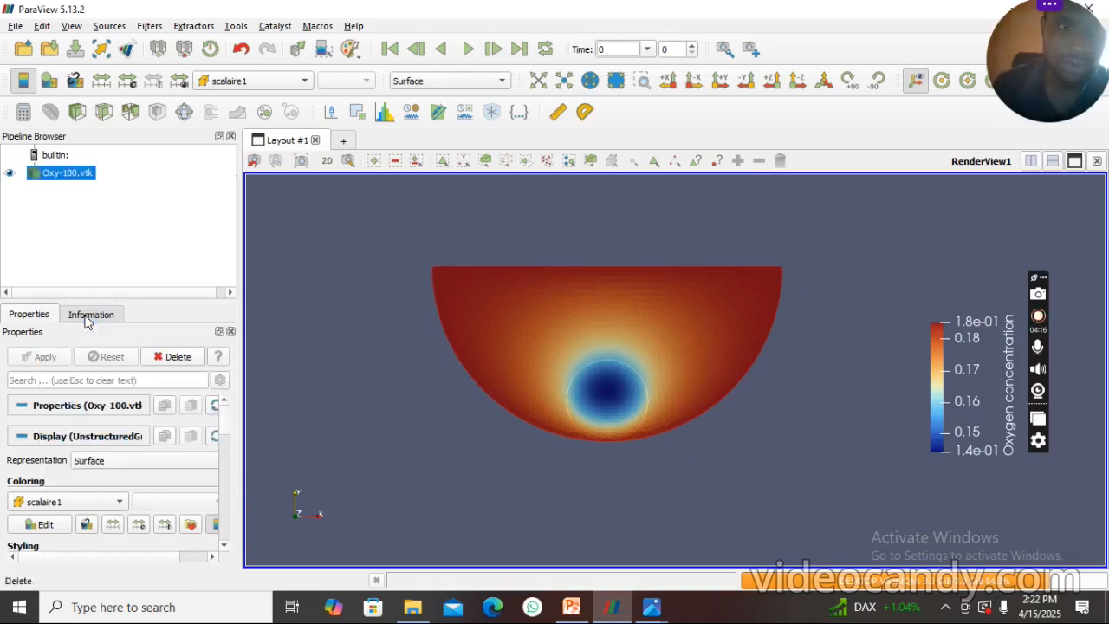
- Open the grouped Oxy-..vtk file series from the cell_viability/files folder and load its data into the render view
{"action": "left_click", "coordinate": [24, 48]}
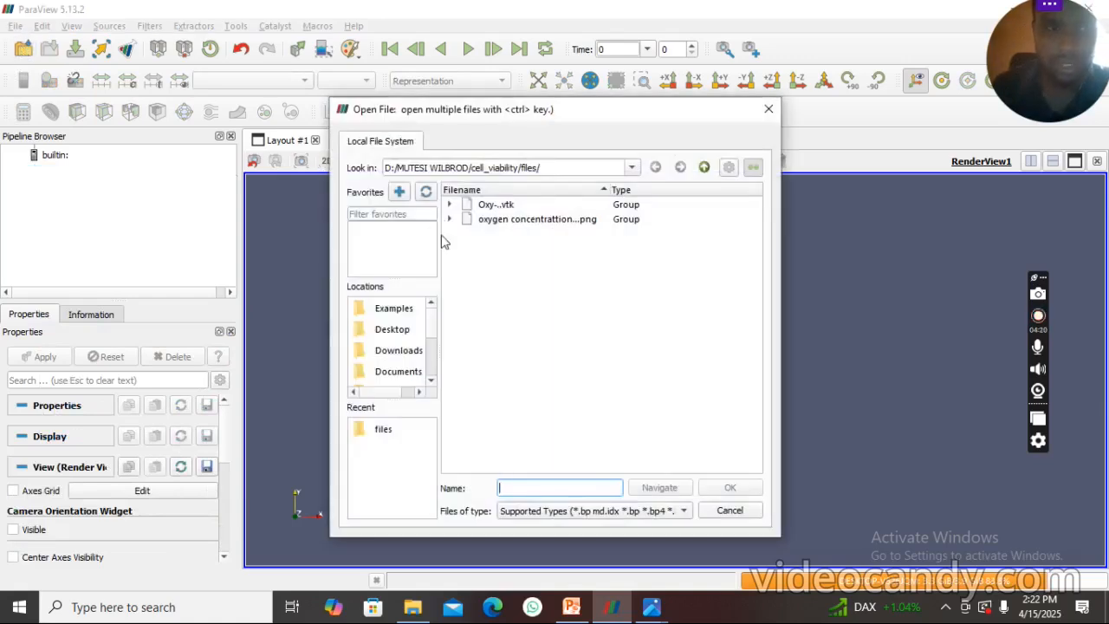
{"action": "left_click", "coordinate": [492, 206]}
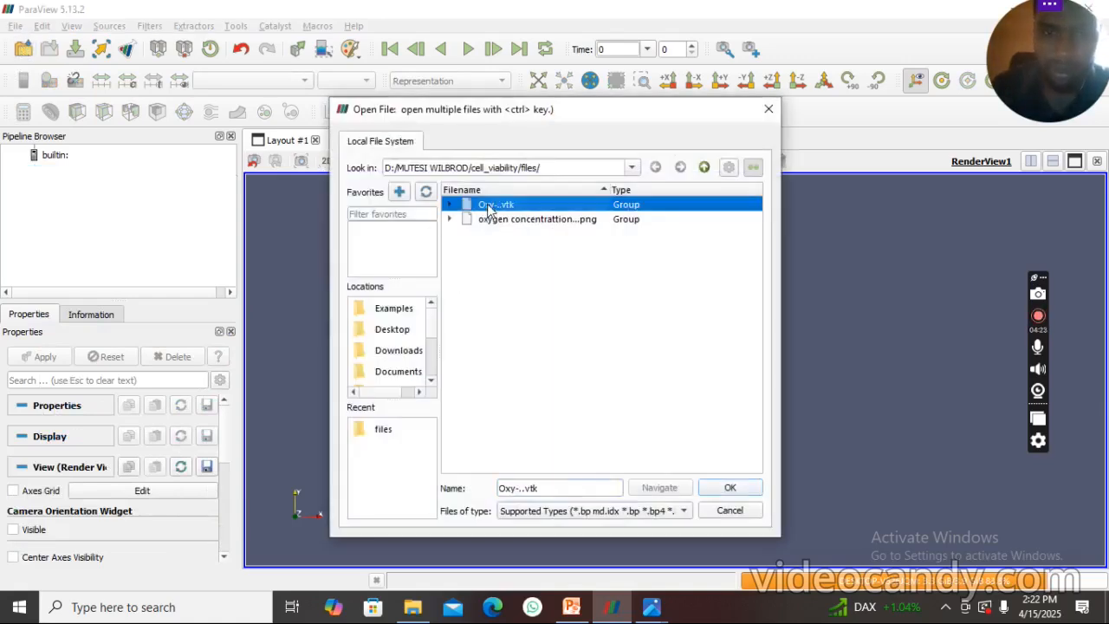
{"action": "left_click", "coordinate": [748, 487]}
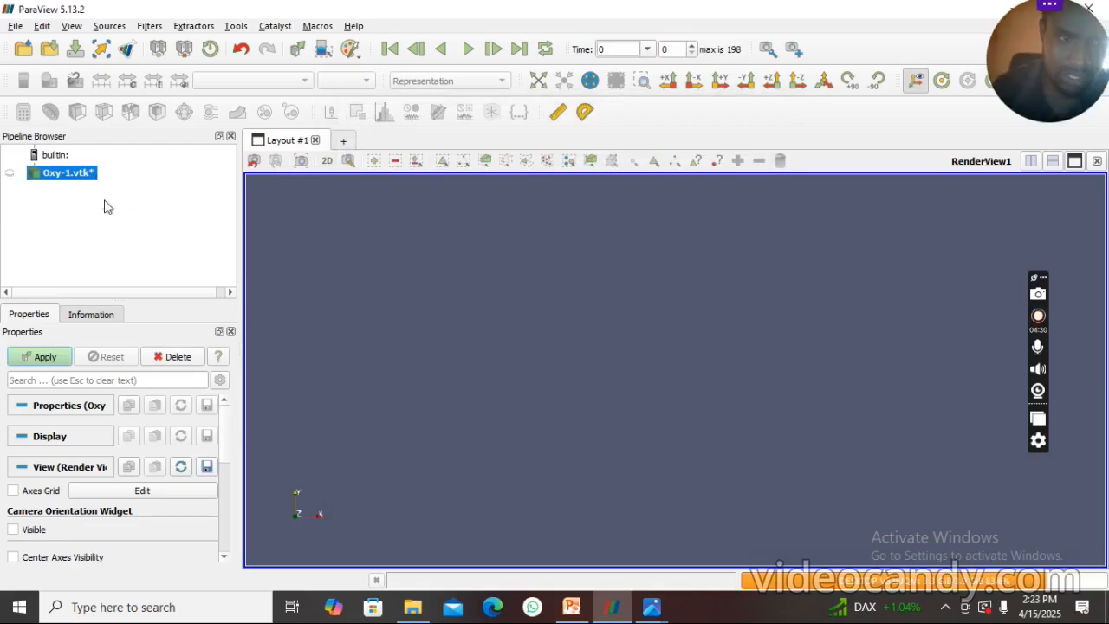
{"action": "left_click", "coordinate": [43, 358]}
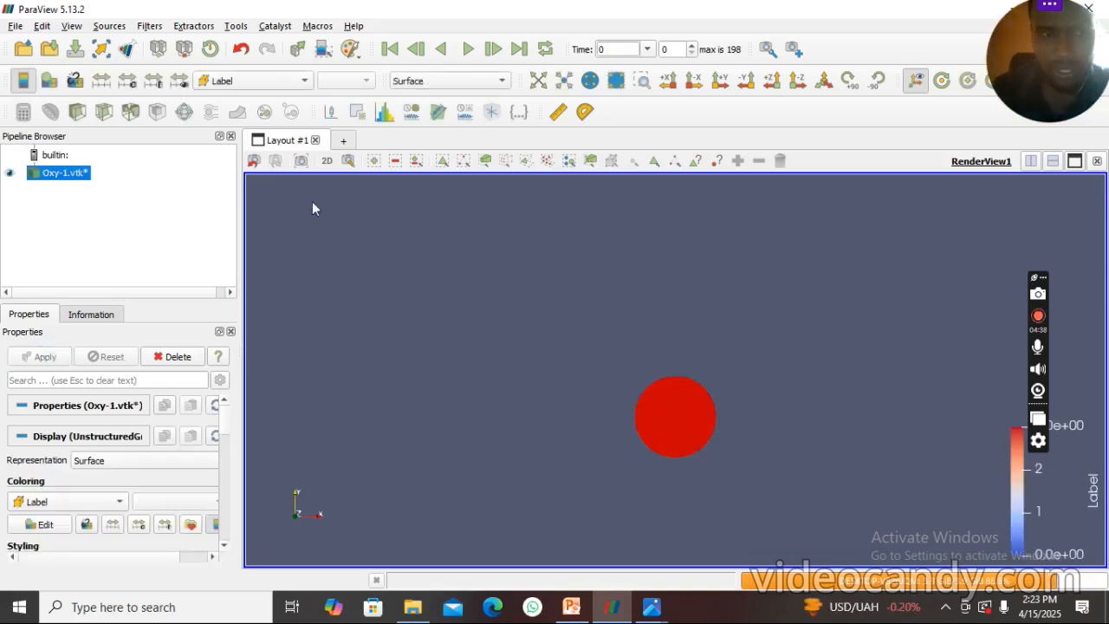
- Colour the Oxy-1.vtk series by scalaire1 and centre the well in the render view
{"action": "left_click", "coordinate": [290, 82]}
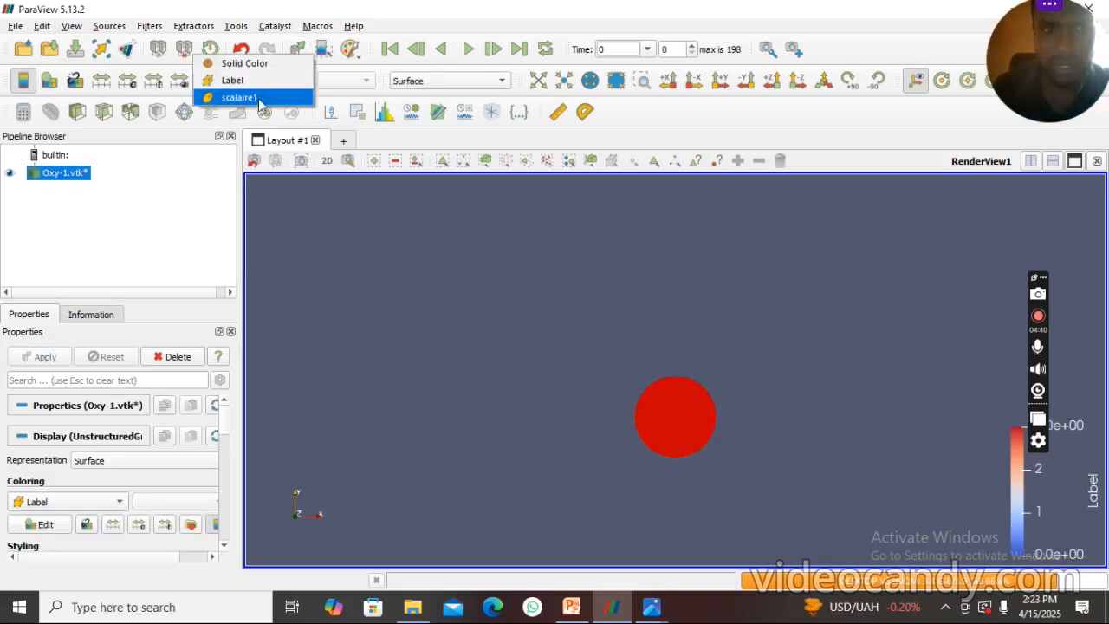
{"action": "left_click", "coordinate": [257, 98]}
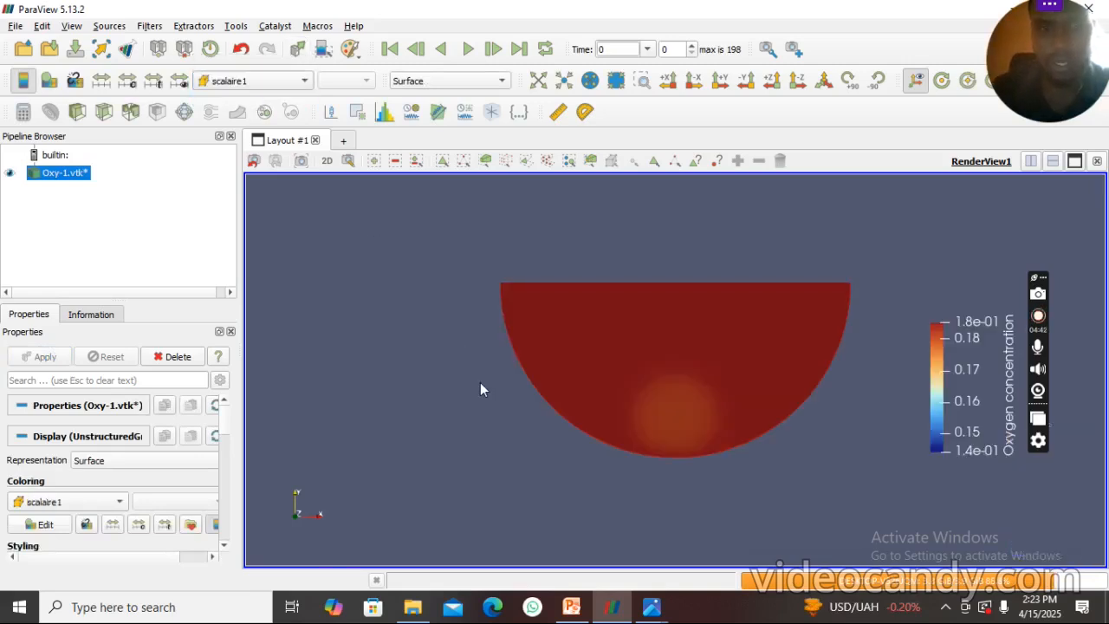
{"action": "middle_click_drag", "start_coordinate": [689, 379], "coordinate": [626, 388]}
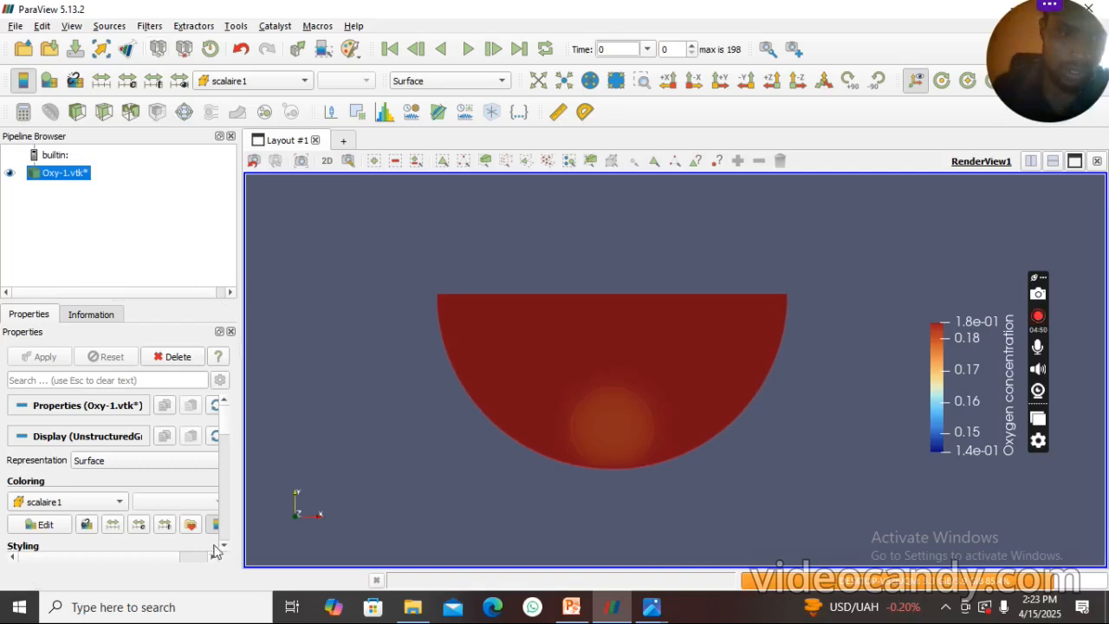
- Apply the Rainbow Desaturated colour map preset to the scalaire1 colouring
{"action": "left_click", "coordinate": [191, 526]}
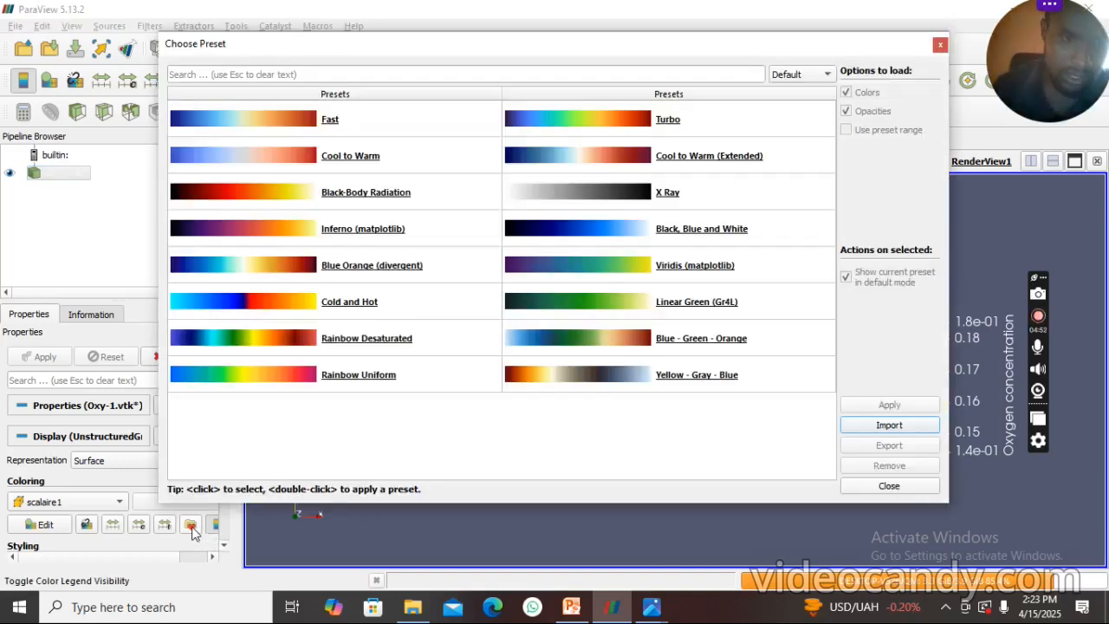
{"action": "left_click", "coordinate": [310, 352]}
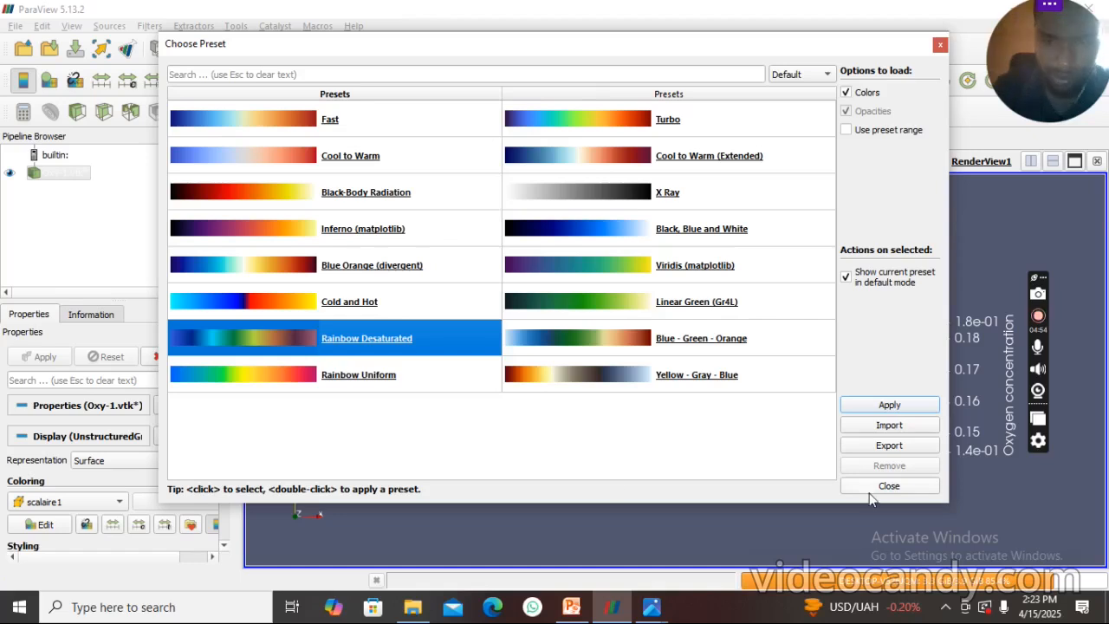
{"action": "left_click", "coordinate": [890, 404]}
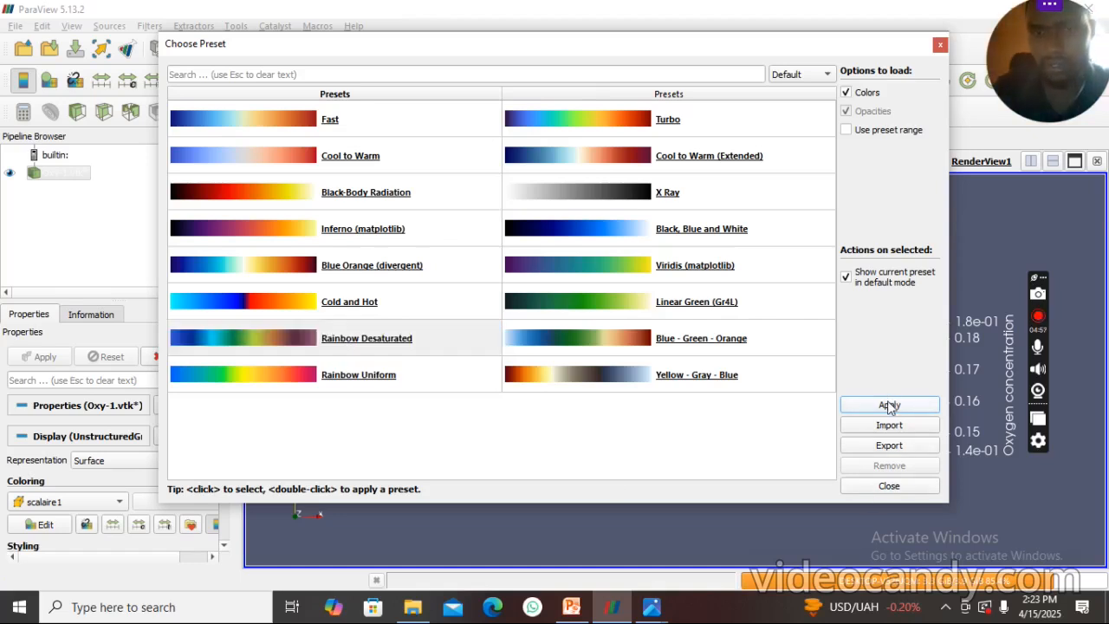
{"action": "left_click", "coordinate": [940, 44]}
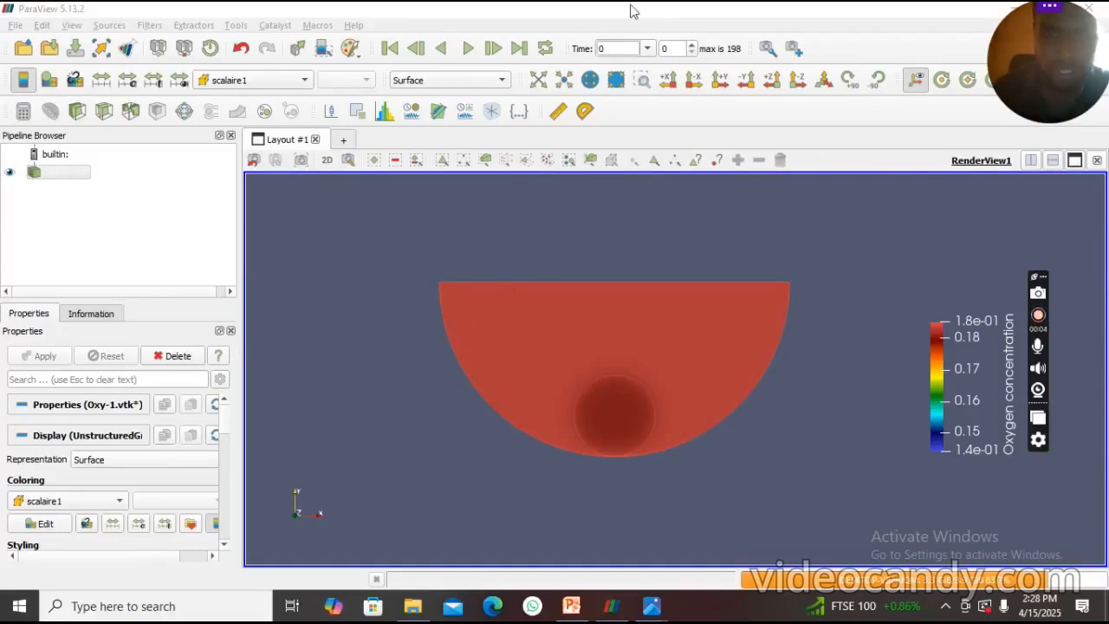
- Go to time 6 and rescale the colour range over all timesteps with automatic rescaling enabled
{"action": "left_click", "coordinate": [648, 50]}
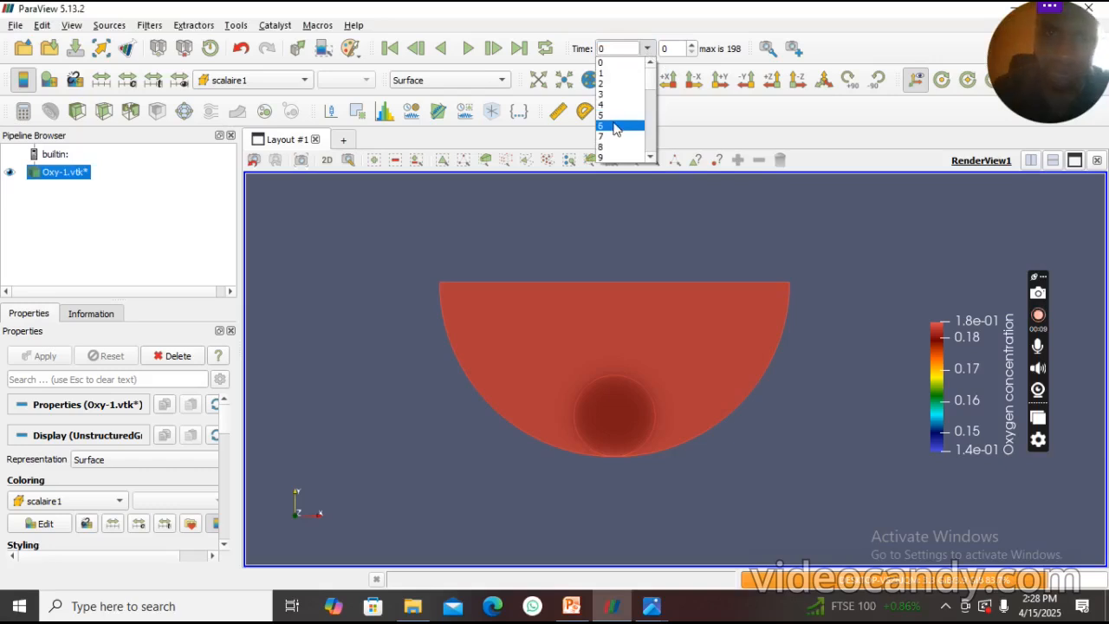
{"action": "left_click", "coordinate": [617, 126]}
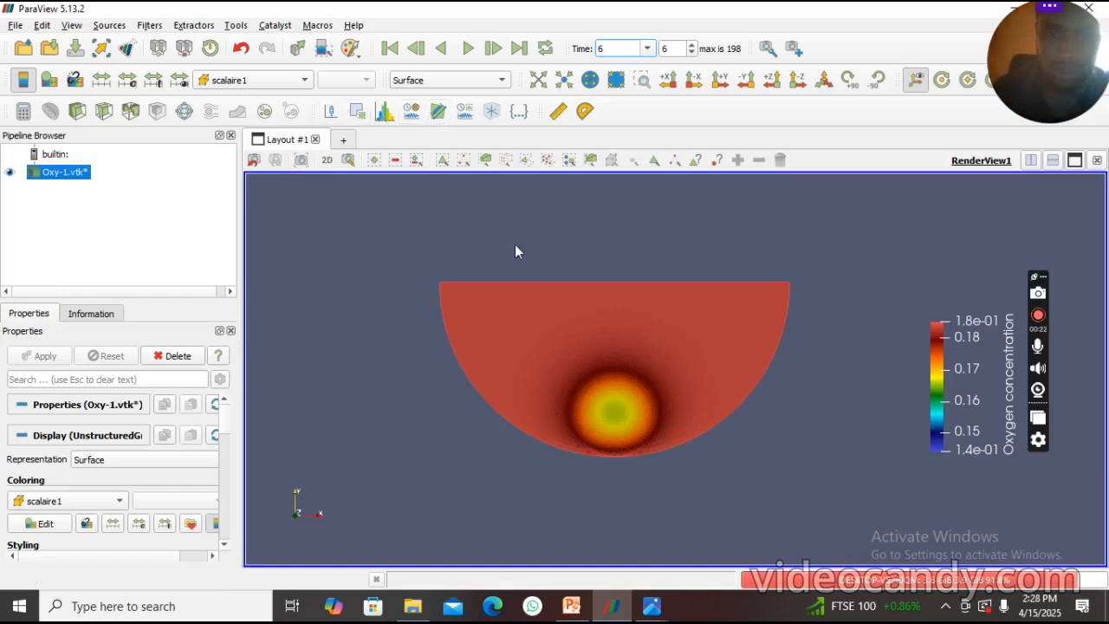
{"action": "left_click", "coordinate": [153, 80]}
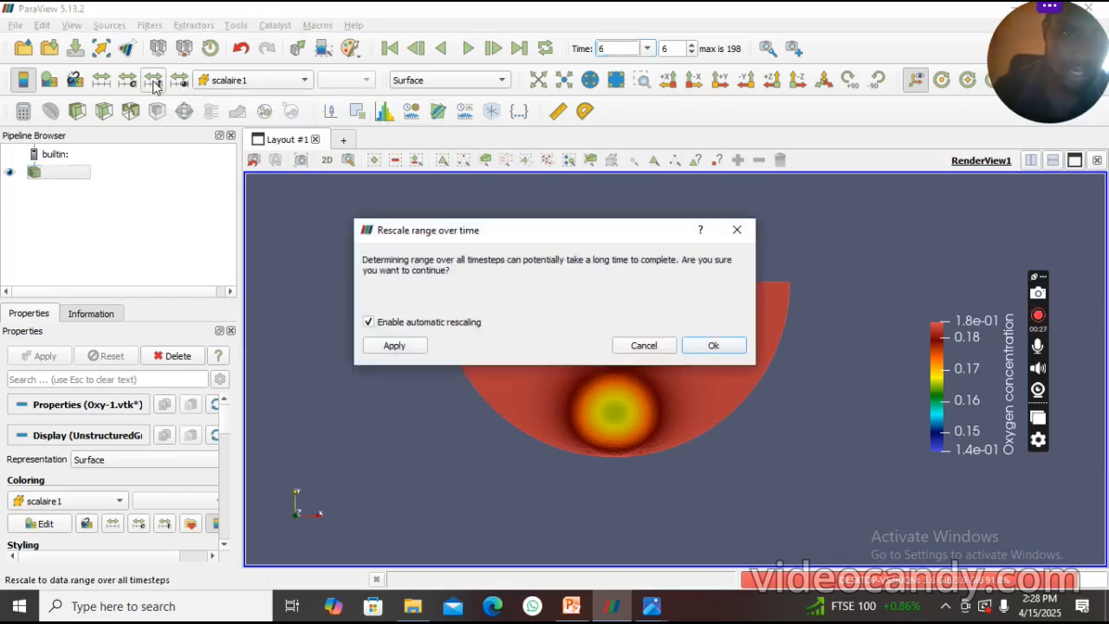
{"action": "left_click", "coordinate": [387, 345]}
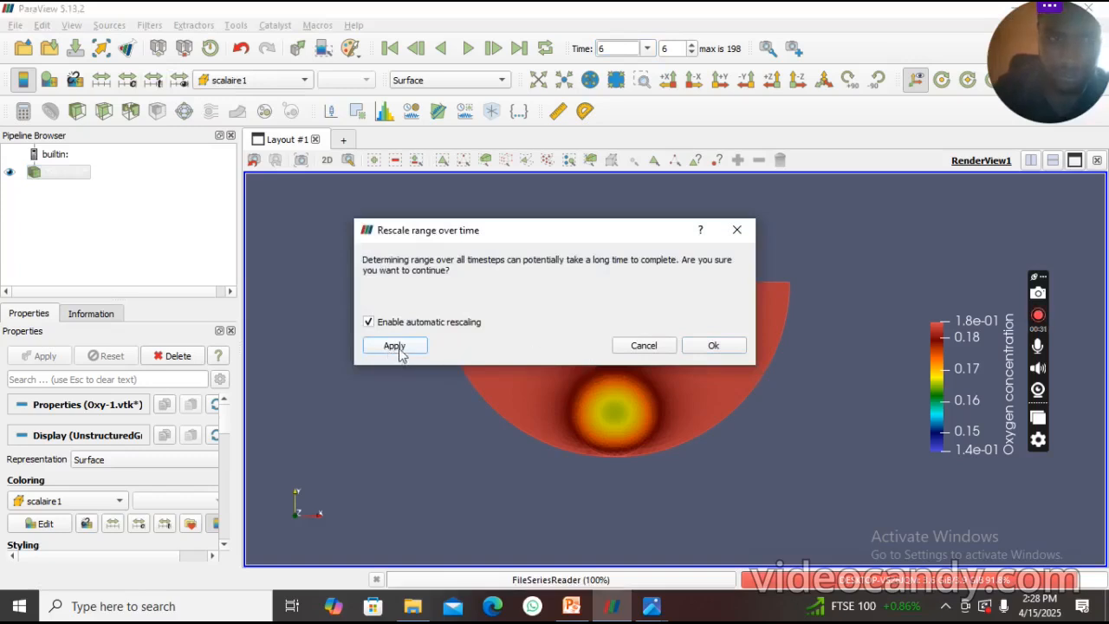
{"action": "left_click", "coordinate": [714, 346]}
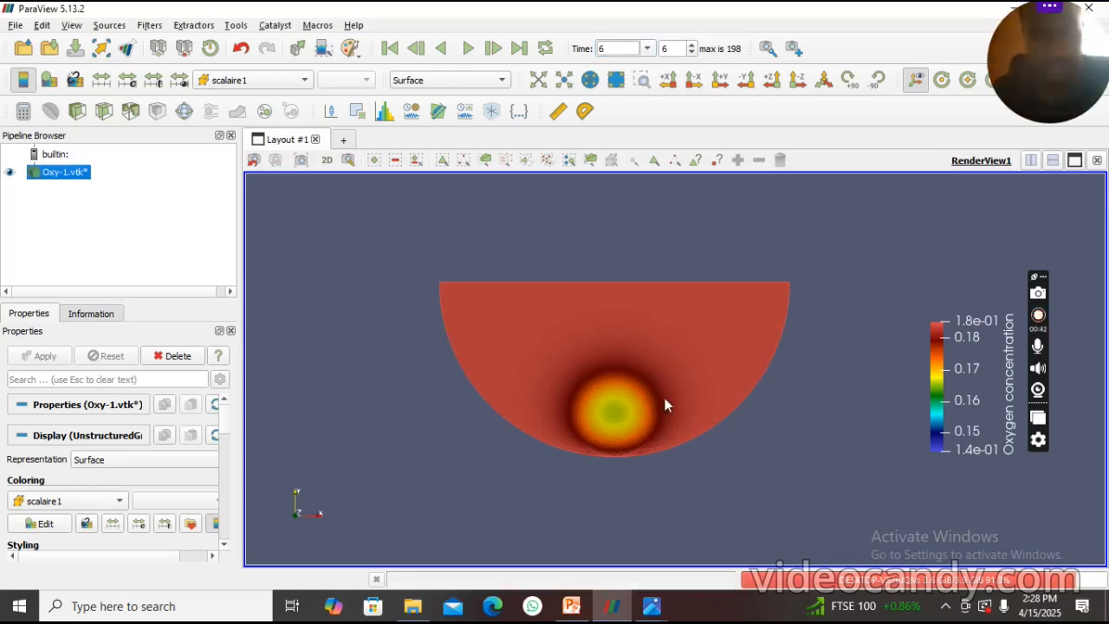
- Play the time series backward and forward to review the oxygen change, and return to the first frame
{"action": "left_click", "coordinate": [441, 50]}
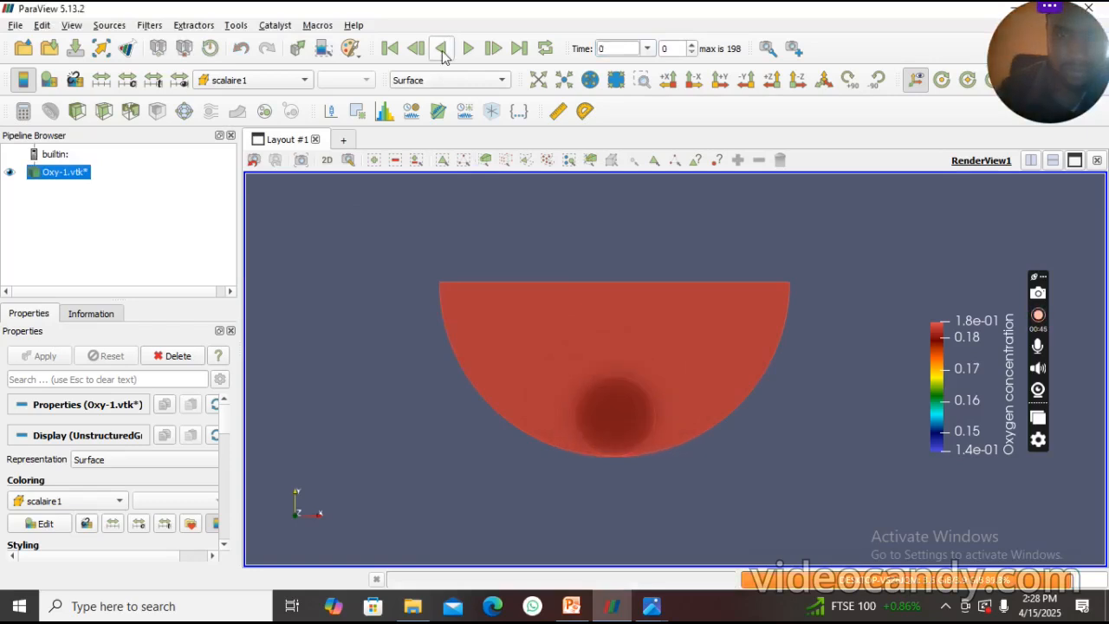
{"action": "left_click", "coordinate": [467, 49]}
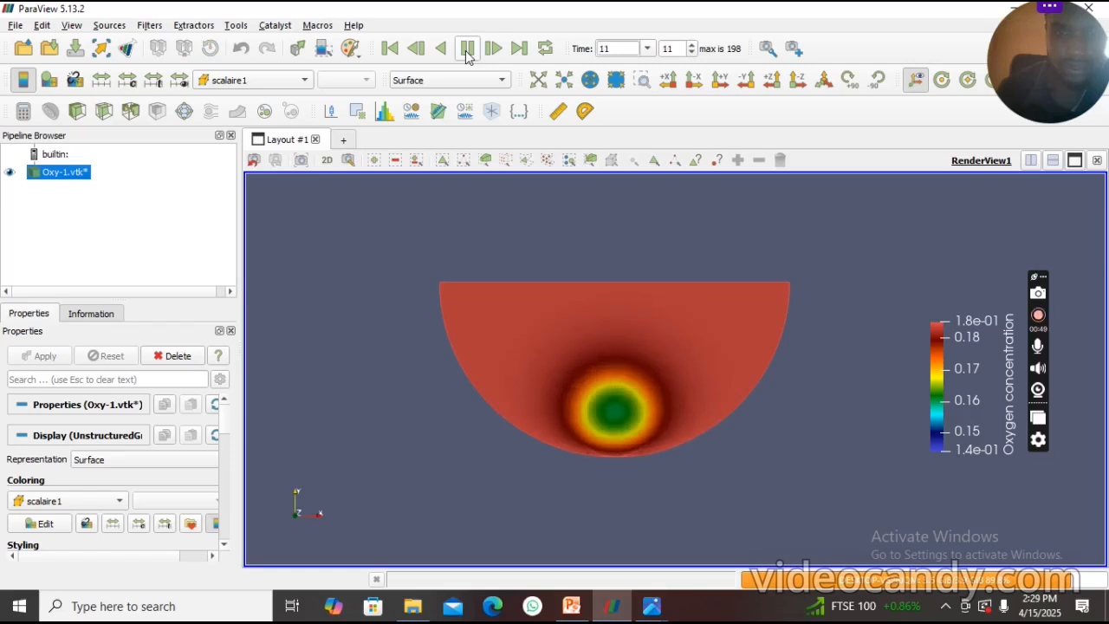
{"action": "left_click", "coordinate": [401, 52]}
{"action": "left_click", "coordinate": [396, 52]}
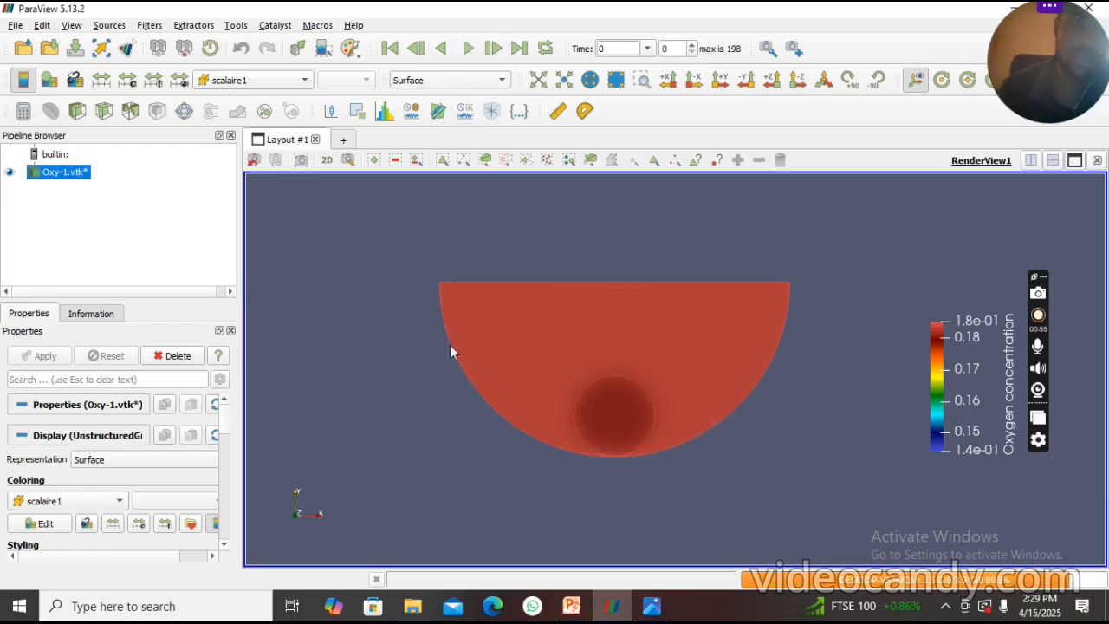
- Apply an Extract Edges filter to the Oxy-1.vtk series and colour the extracted edges by scalaire1
{"action": "left_click", "coordinate": [146, 26]}
{"action": "mouse_move", "coordinate": [185, 248]}
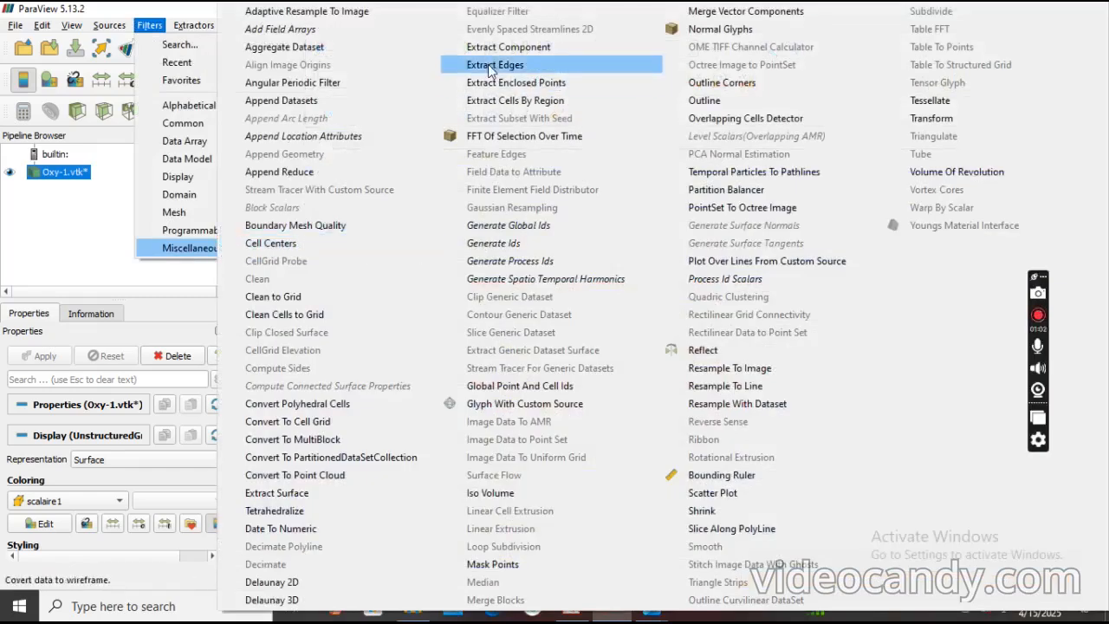
{"action": "left_click", "coordinate": [488, 64]}
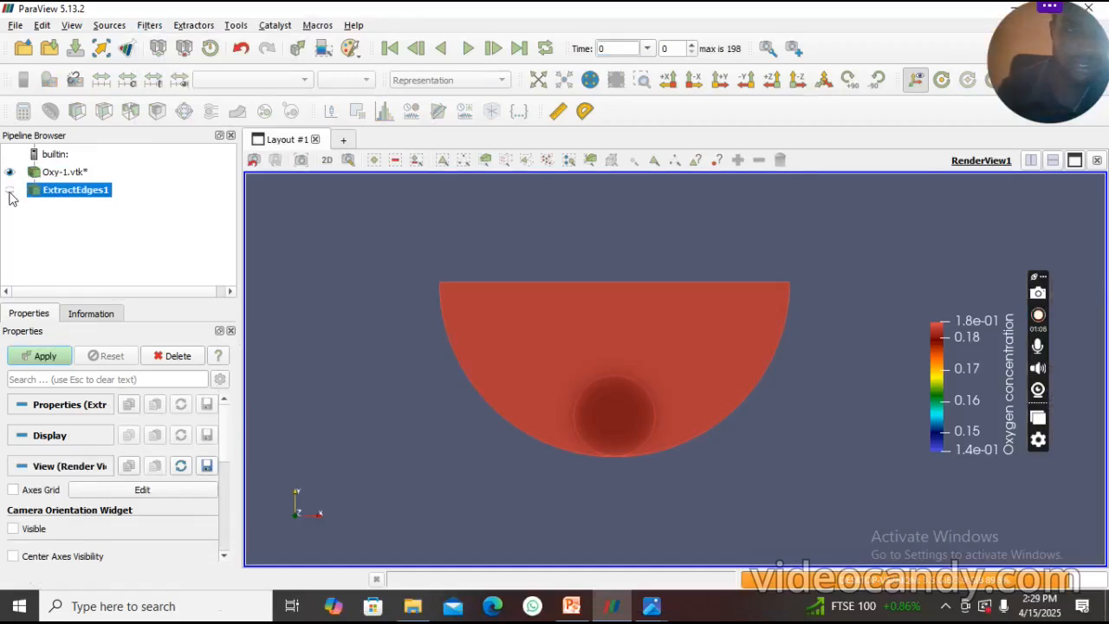
{"action": "left_click", "coordinate": [43, 356]}
{"action": "left_click", "coordinate": [45, 357]}
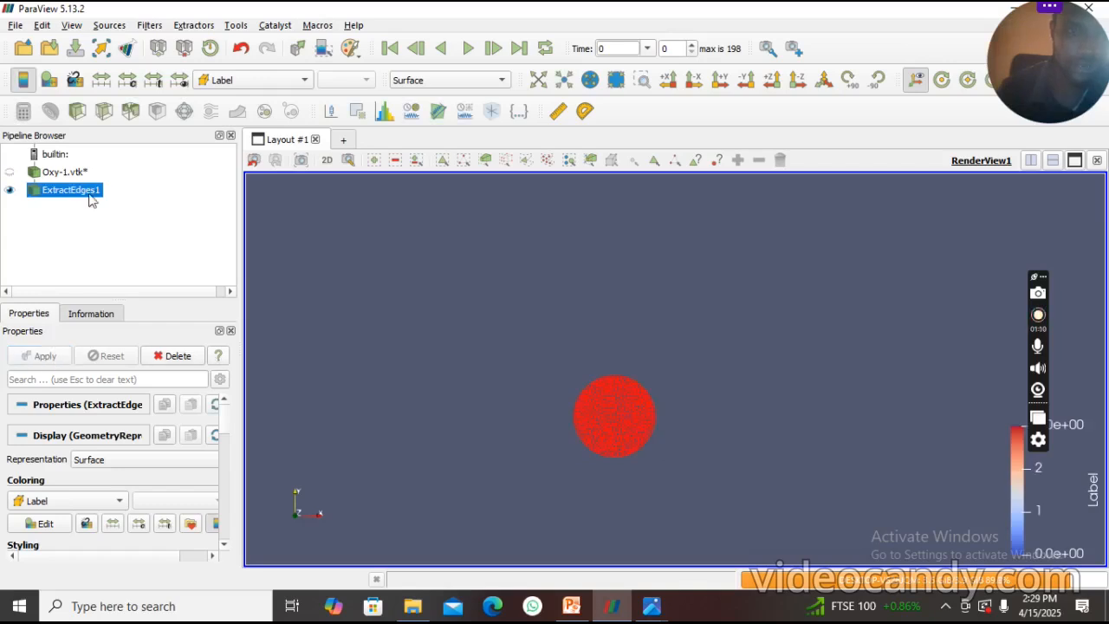
{"action": "left_click", "coordinate": [268, 86]}
{"action": "left_click", "coordinate": [266, 96]}
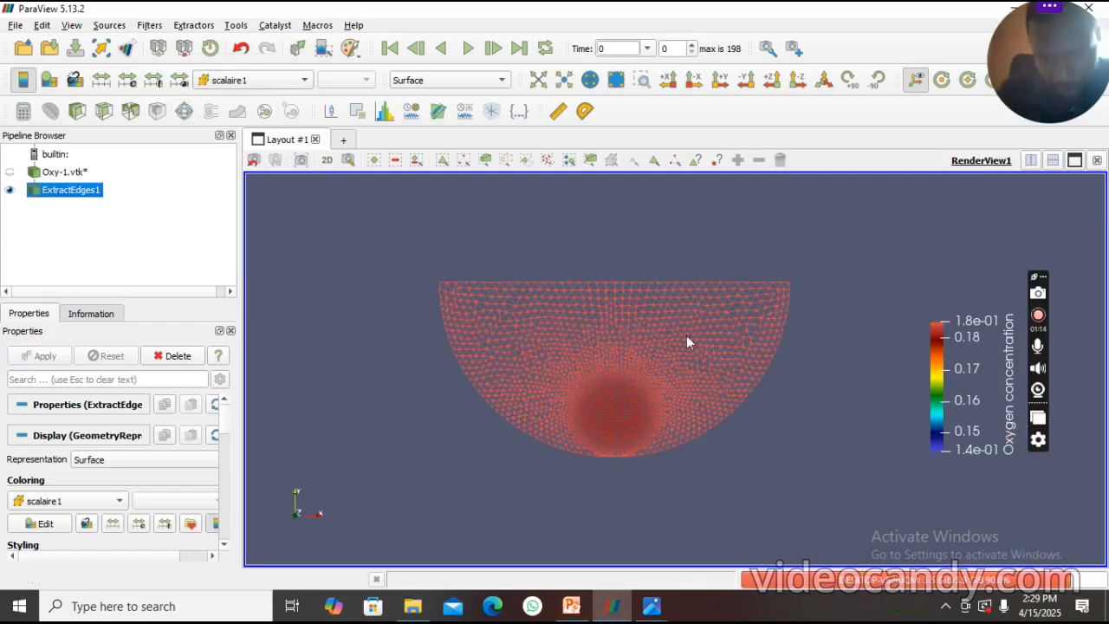
- Switch the extracted edges to Solid Color and back to scalaire1 colouring
{"action": "left_click", "coordinate": [266, 82]}
{"action": "left_click", "coordinate": [259, 43]}
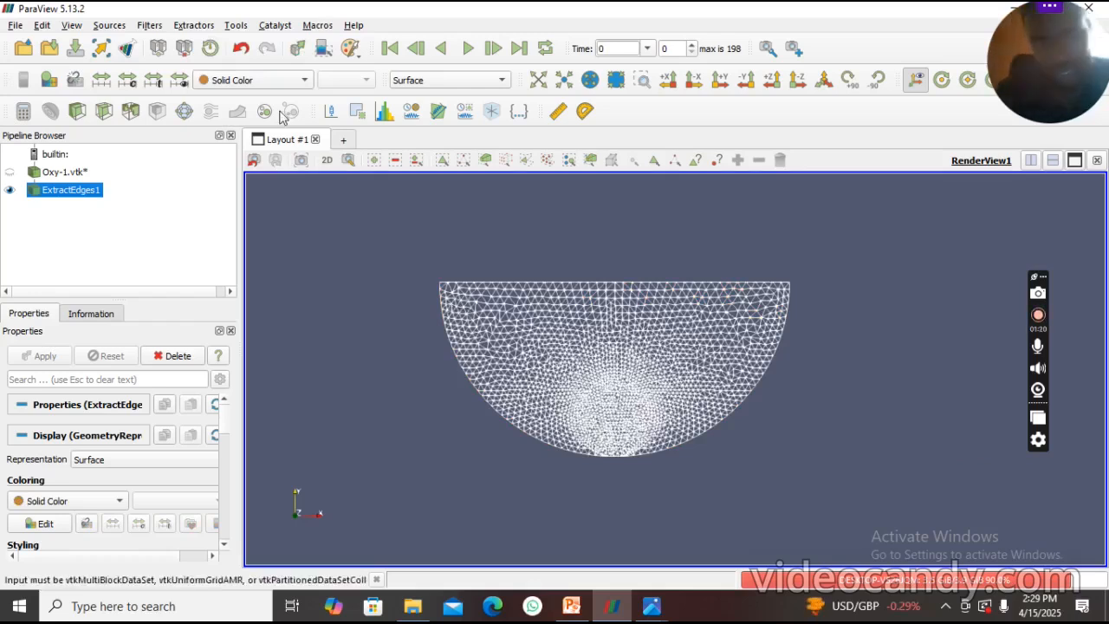
{"action": "left_click", "coordinate": [265, 81]}
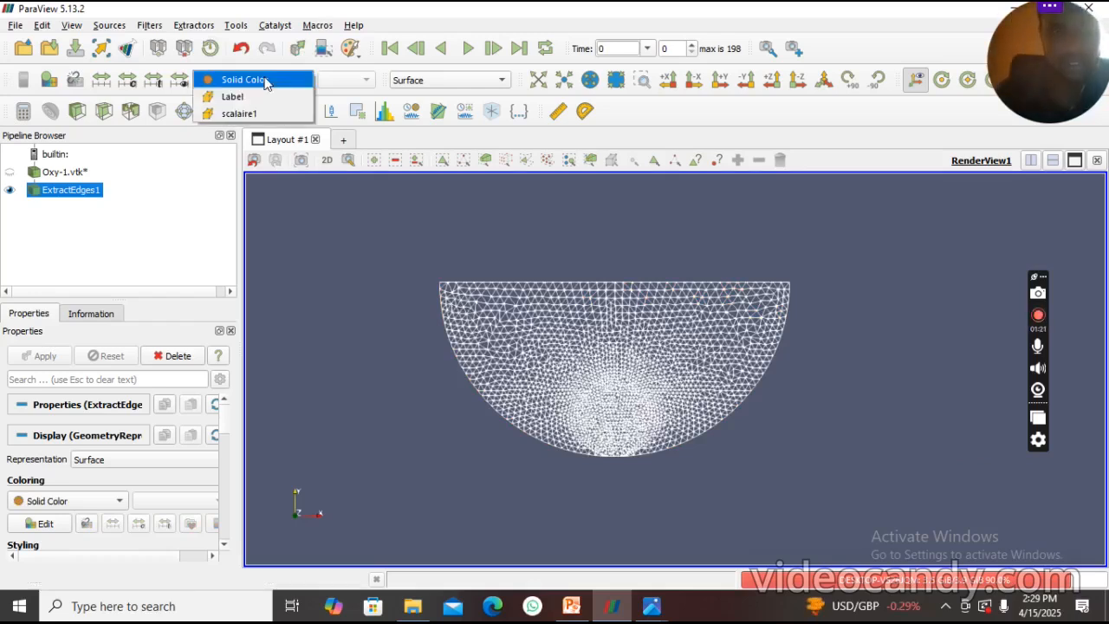
{"action": "left_click", "coordinate": [236, 114]}
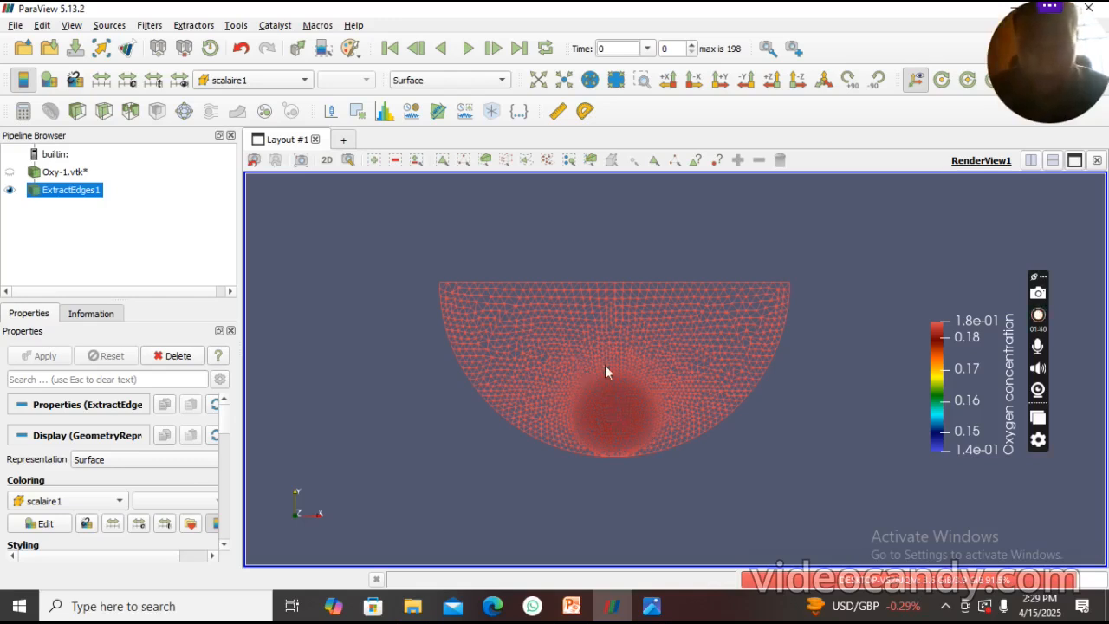
- Hide the extracted edges and show the Oxy-1.vtk surface again, placed clear of the colour legend
{"action": "left_click", "coordinate": [8, 172]}
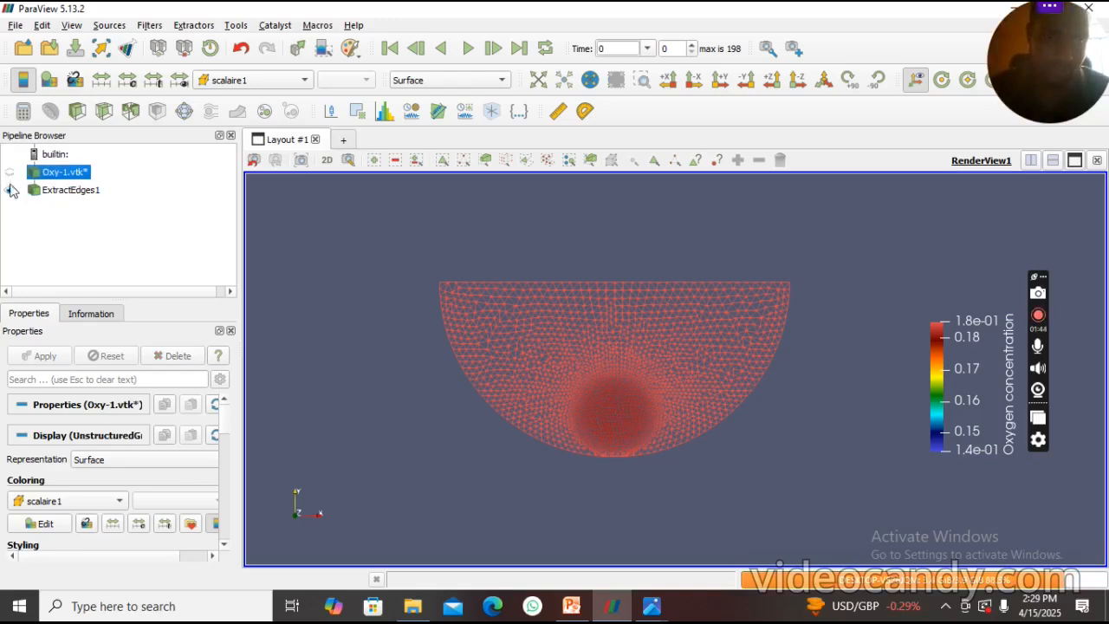
{"action": "left_click", "coordinate": [9, 190]}
{"action": "left_click", "coordinate": [10, 172]}
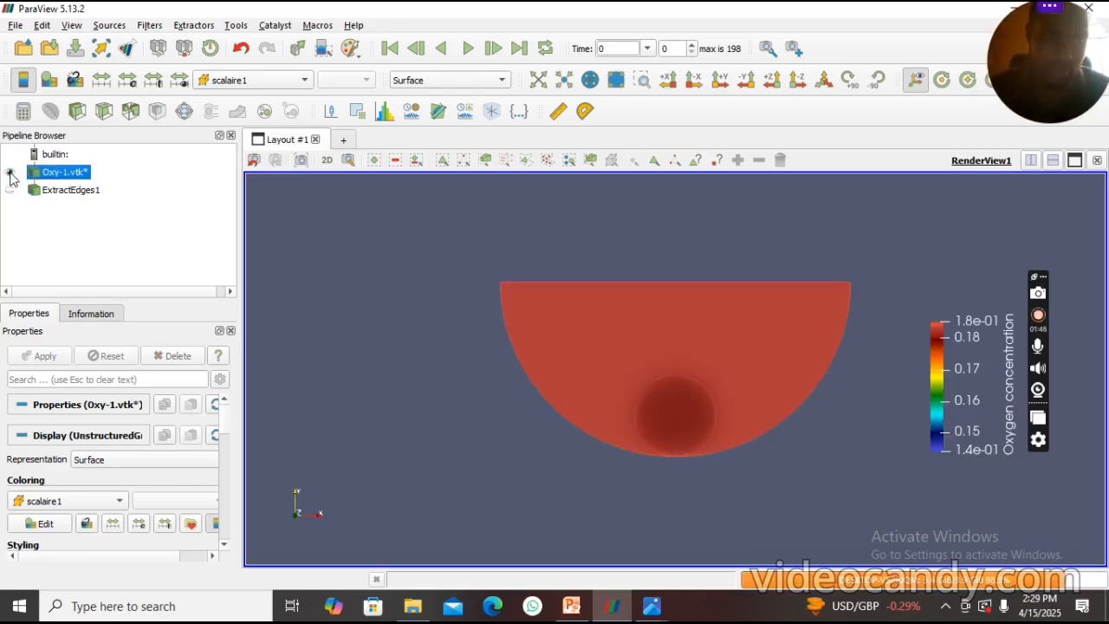
{"action": "left_click_drag", "start_coordinate": [545, 364], "coordinate": [540, 361]}
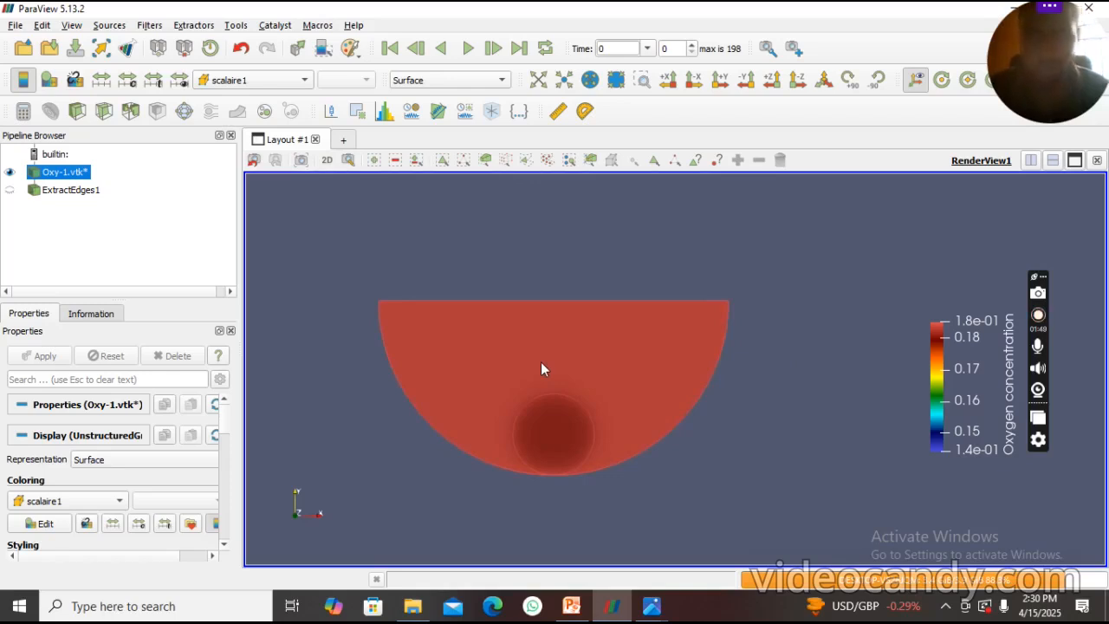
- Start saving the time series as an animation and name the file "concentration of oxygen" in the cell_viability/files folder
{"action": "left_click", "coordinate": [17, 28]}
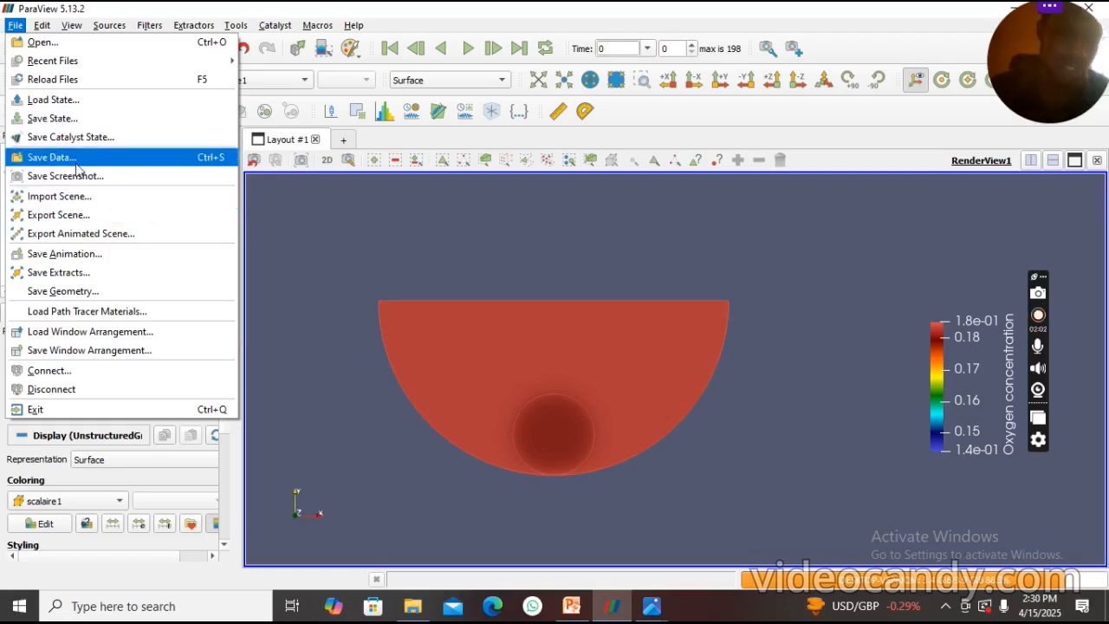
{"action": "left_click", "coordinate": [65, 254]}
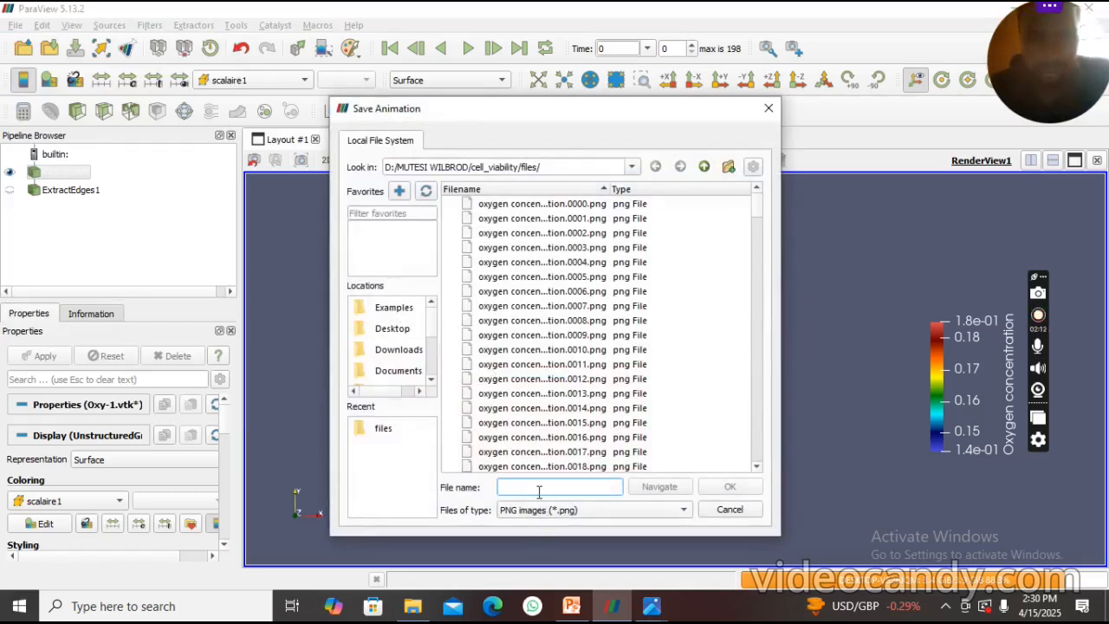
{"action": "type", "text": "c"}
{"action": "key", "text": "BackSpace"}
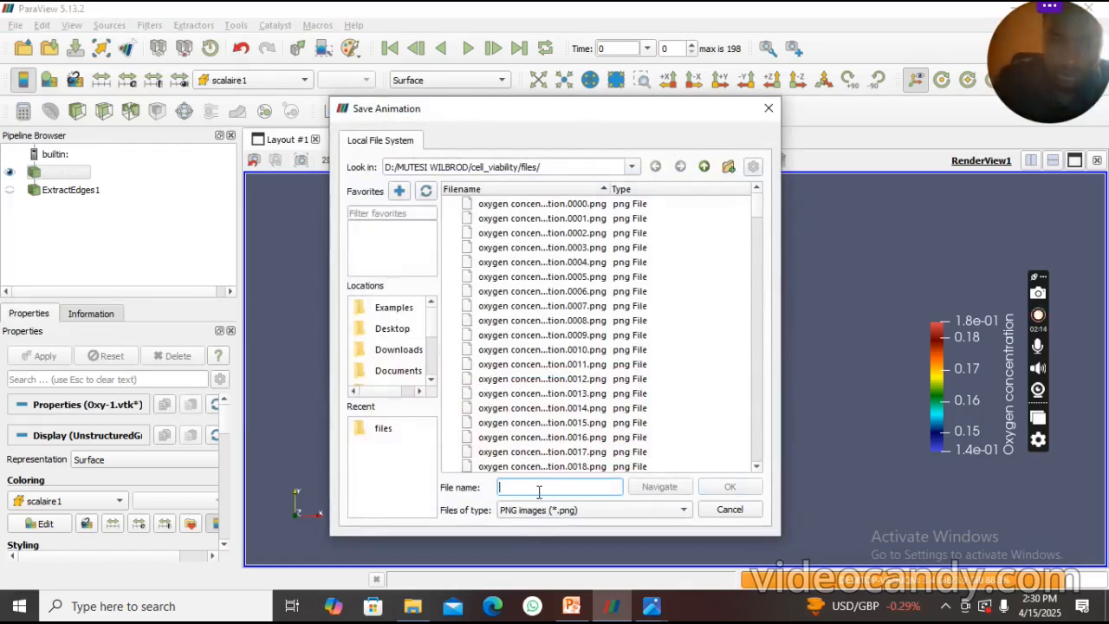
{"action": "type", "text": "ox"}
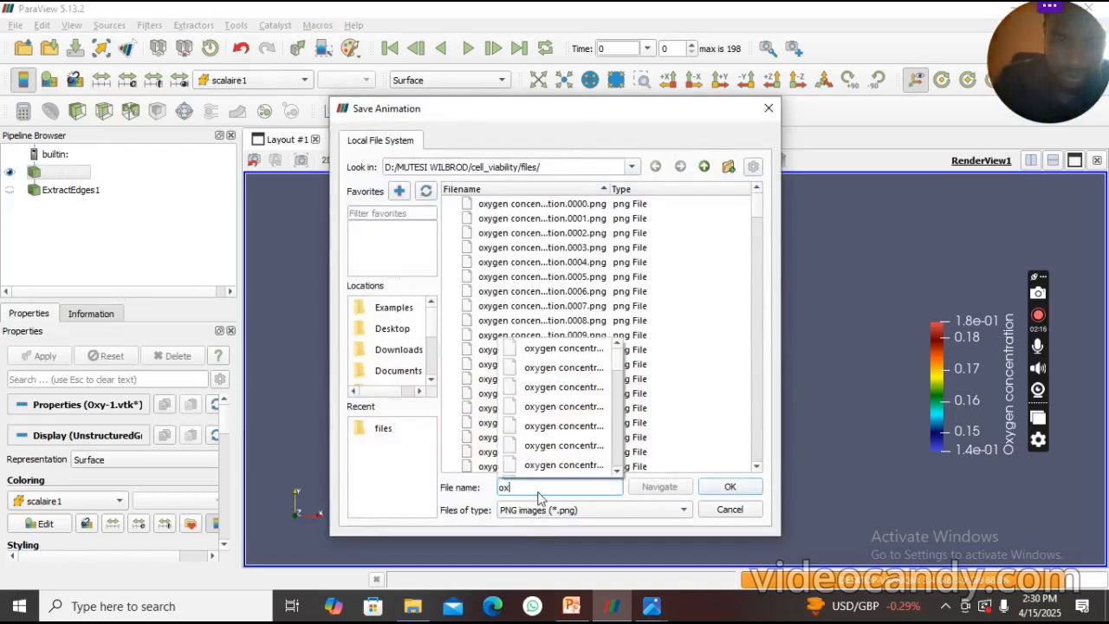
{"action": "key", "text": "BackSpace"}
{"action": "type", "text": "concentration of oxygen"}
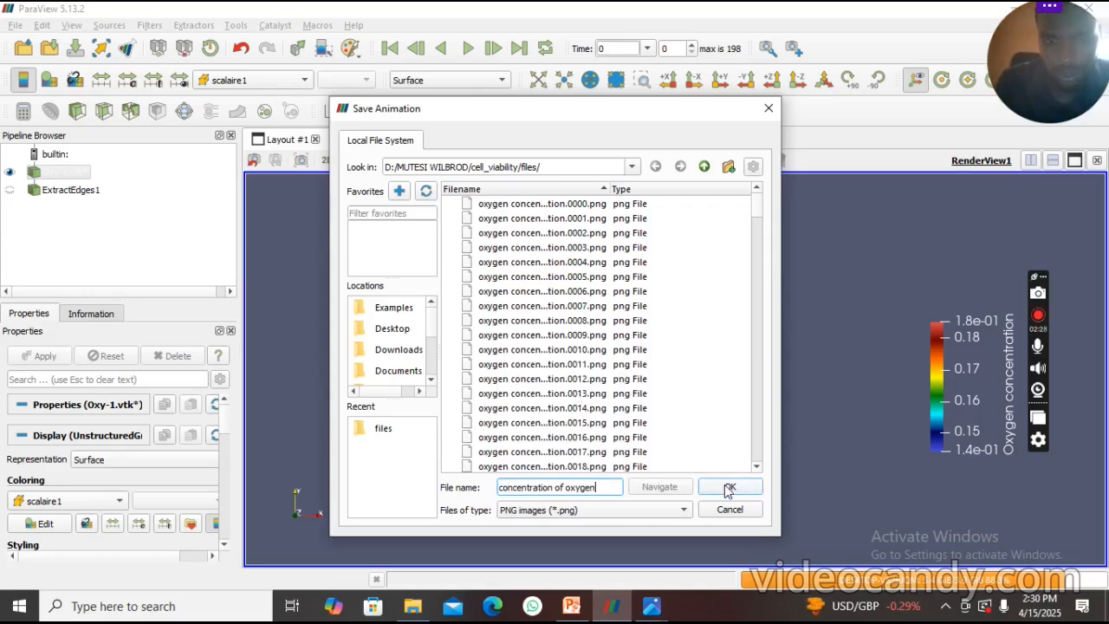
- Choose VFW AVI files (*.avi) as the animation's file type and accept the file name and location
{"action": "left_click", "coordinate": [644, 518]}
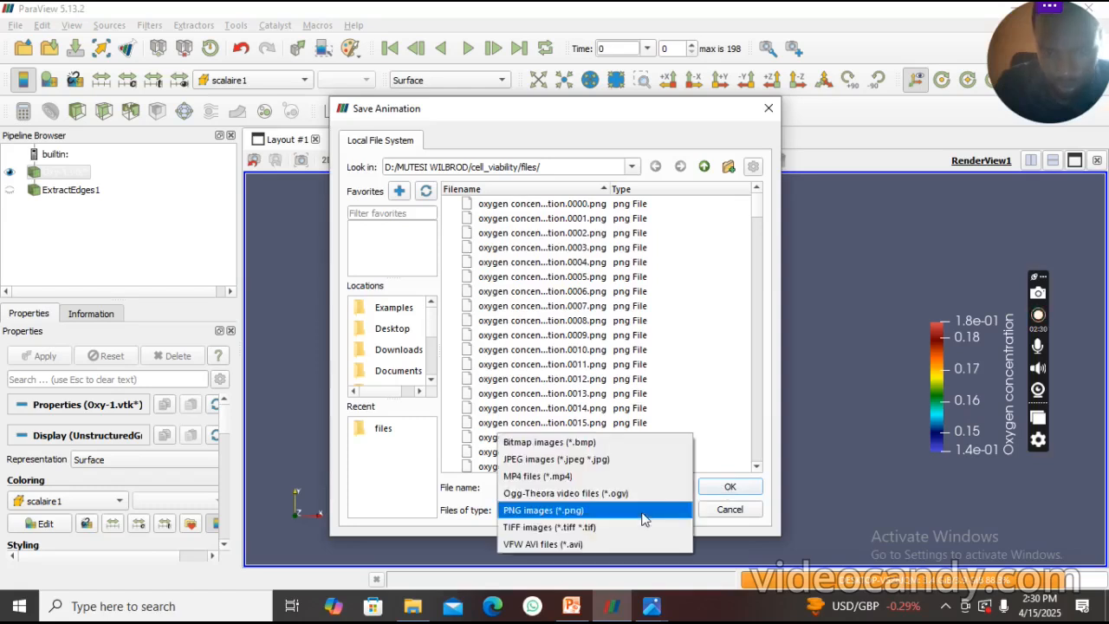
{"action": "left_click", "coordinate": [604, 544]}
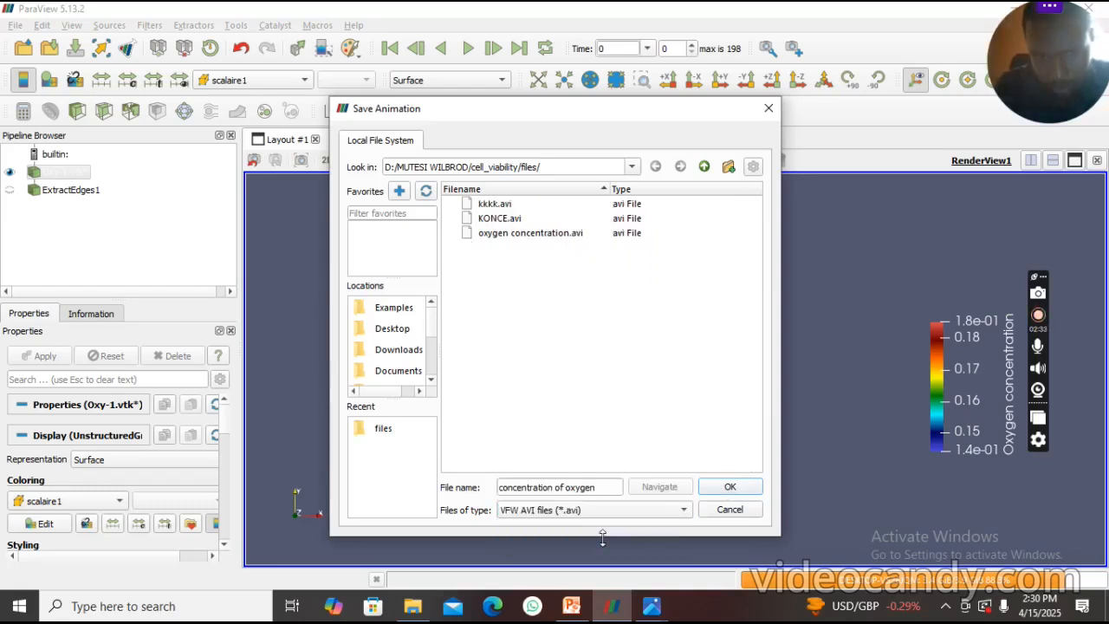
{"action": "left_click", "coordinate": [718, 486]}
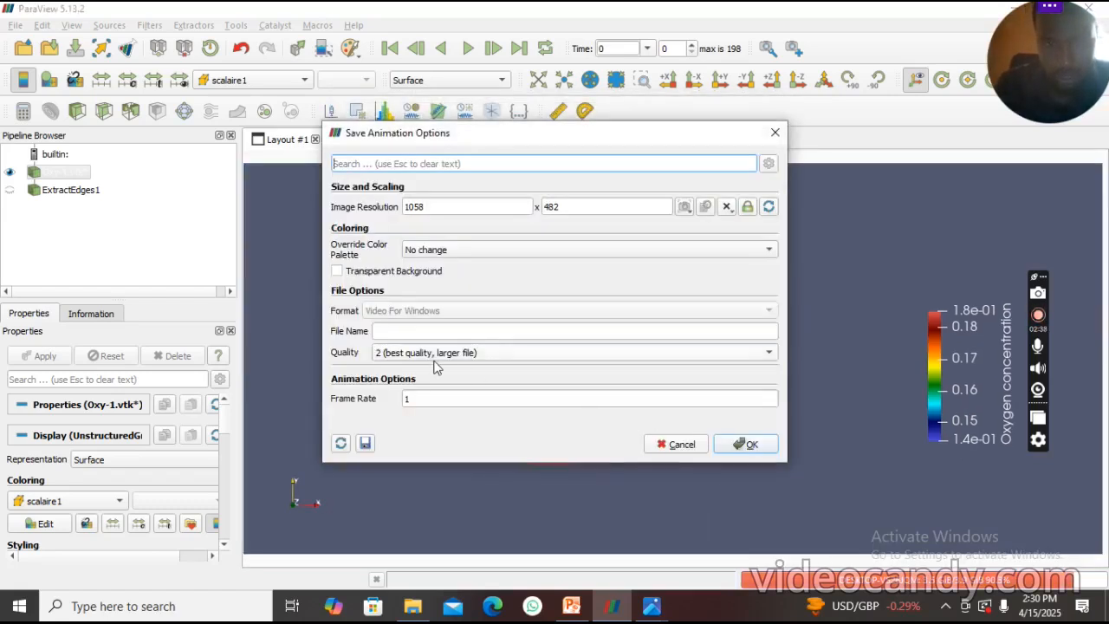
- Set the animation's frame rate to 10, keeping the palette at No change and quality 2 (best quality, larger file), and export it
{"action": "left_click", "coordinate": [462, 249]}
{"action": "left_click", "coordinate": [462, 249]}
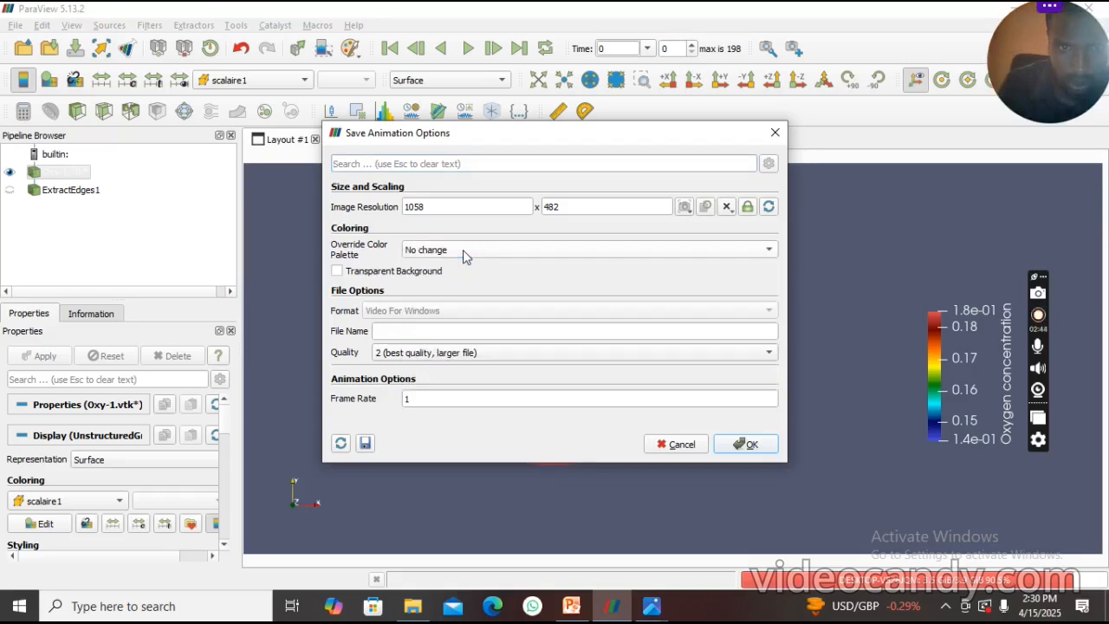
{"action": "left_click", "coordinate": [427, 356]}
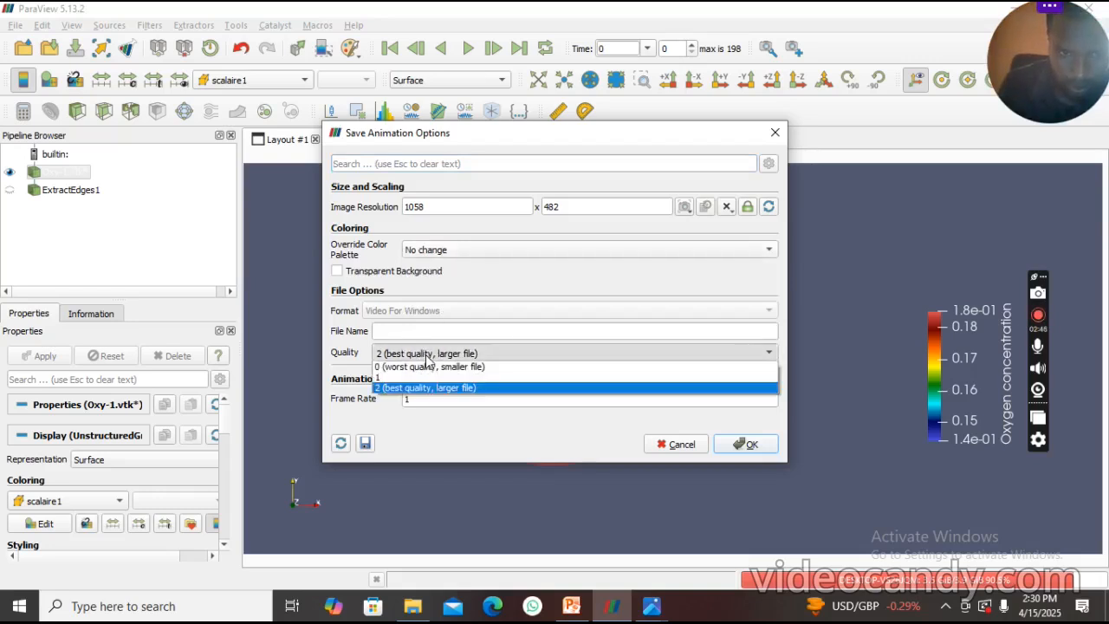
{"action": "left_click", "coordinate": [427, 356]}
{"action": "double_click", "coordinate": [420, 398]}
{"action": "type", "text": "0"}
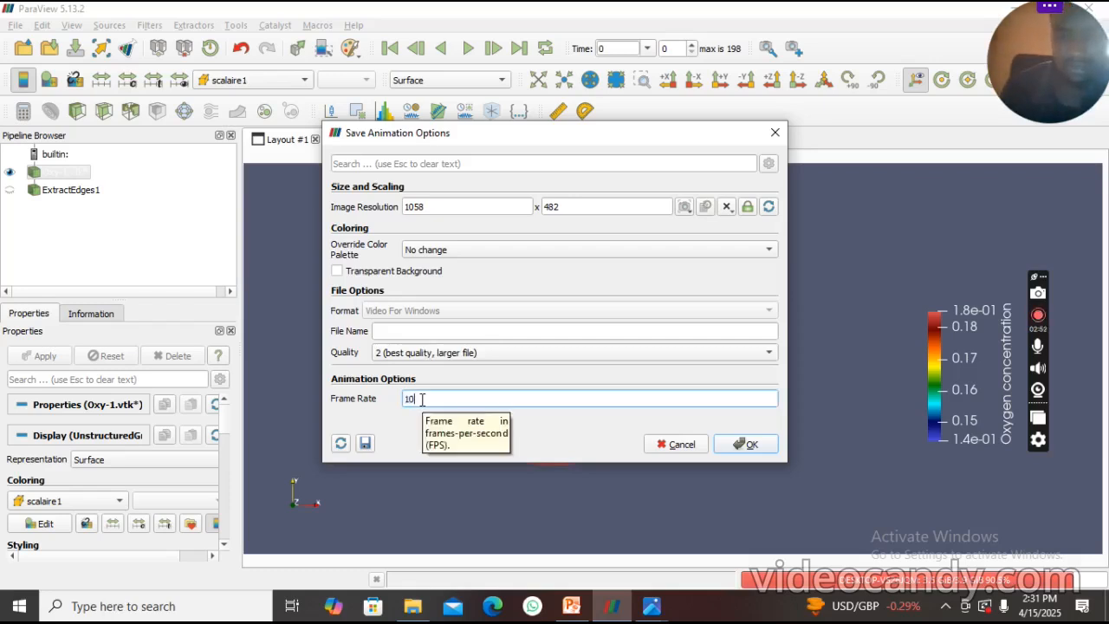
{"action": "left_click", "coordinate": [748, 445]}
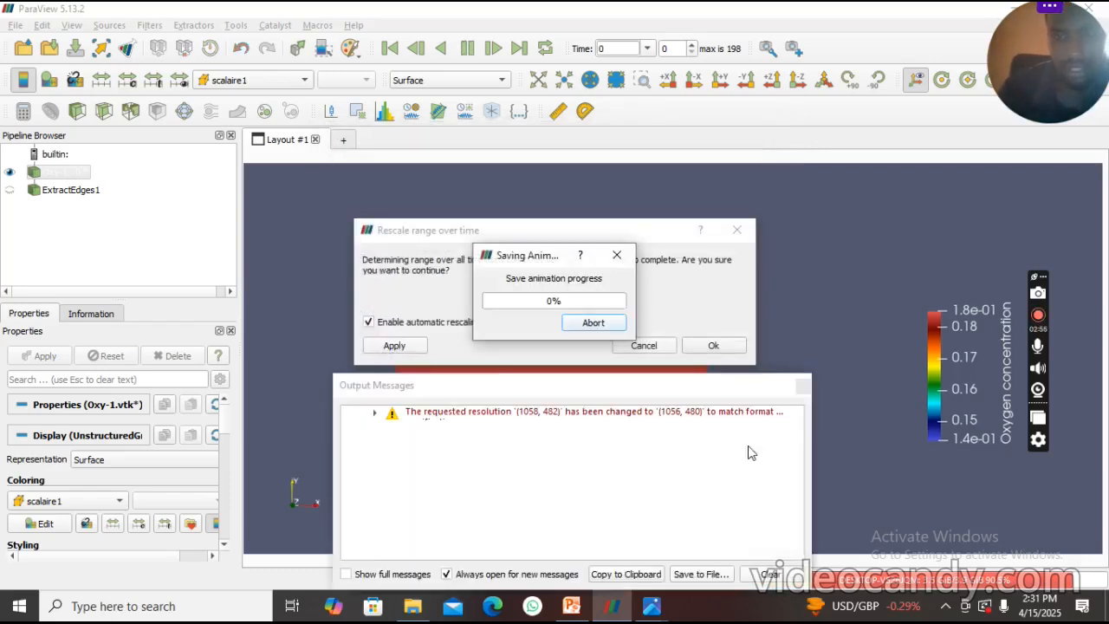